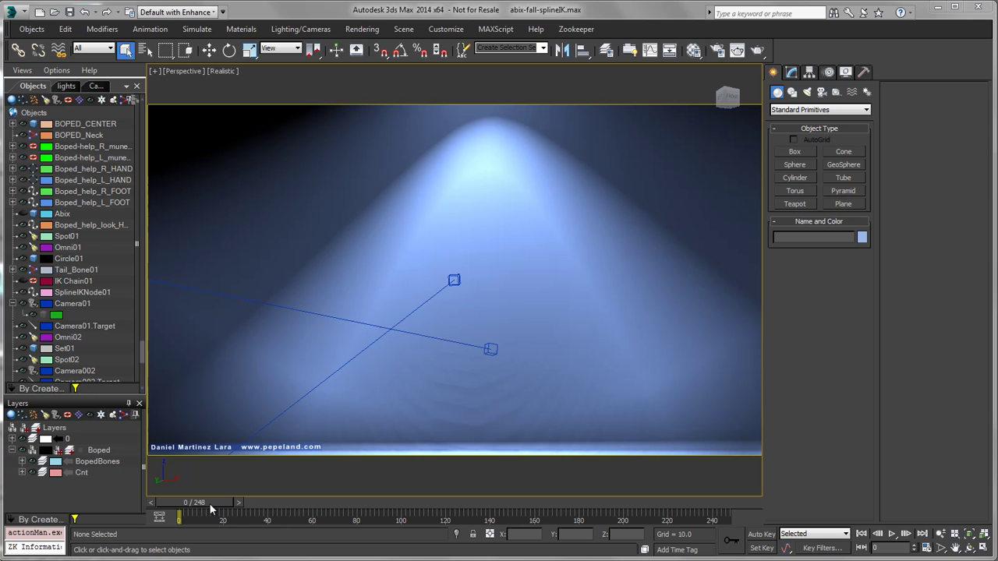
# - Move the animation to frame 42 and toggle the BopedBones and Boped layers off and on
pyautogui.moveTo(211, 509); pyautogui.dragTo(270, 517)
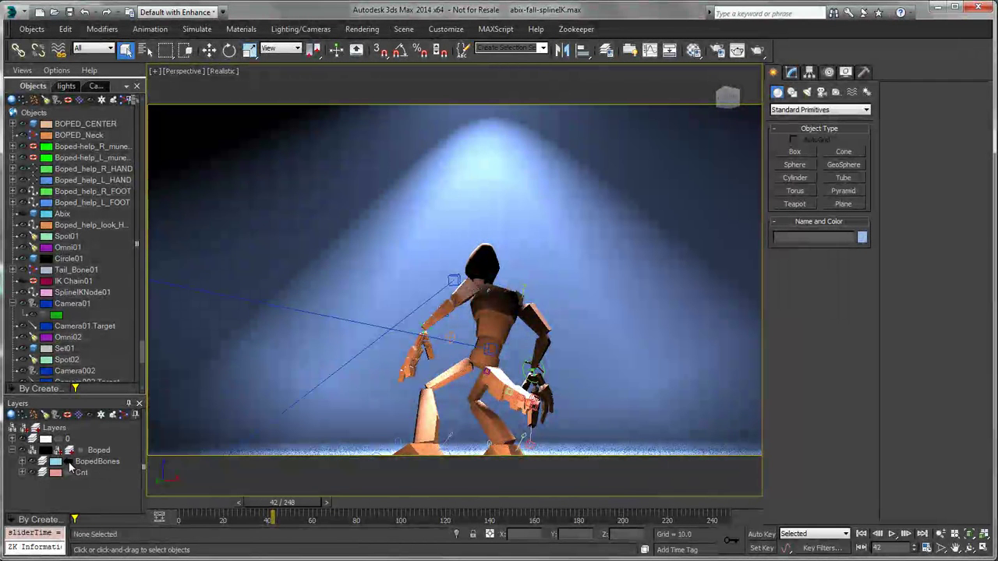
pyautogui.click(41, 462)
pyautogui.click(42, 462)
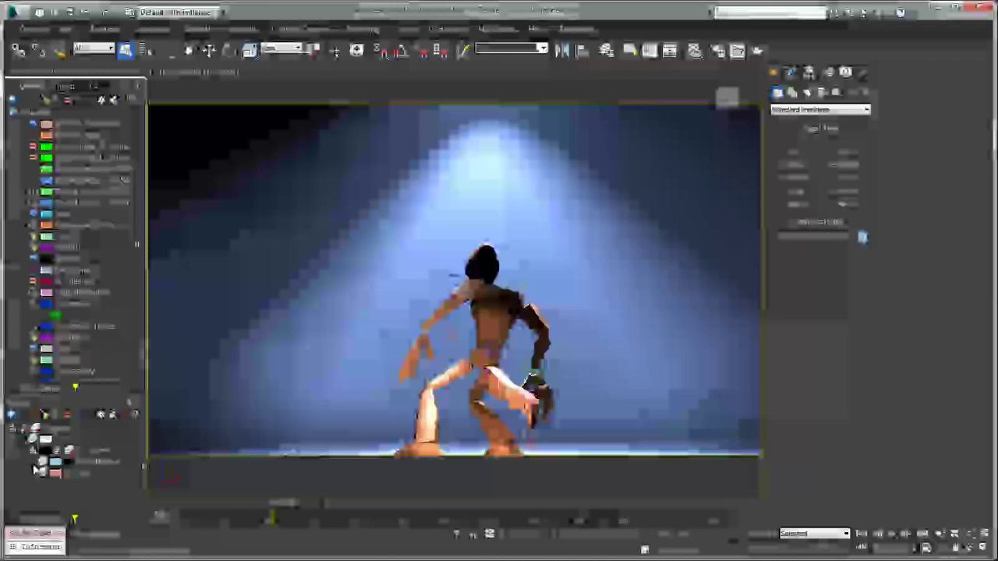
pyautogui.click(30, 450)
pyautogui.click(28, 452)
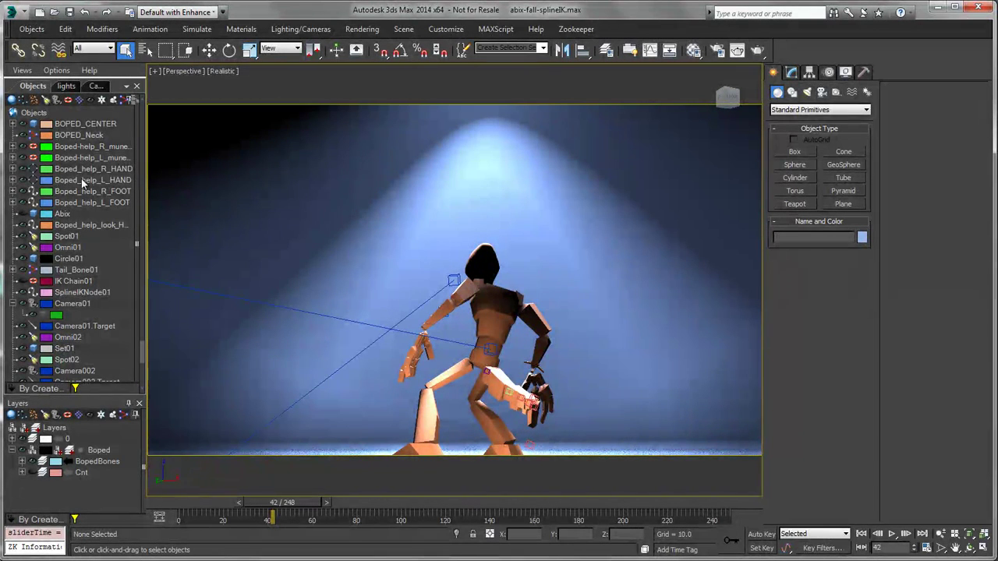
# - Move all three cameras and their targets onto a new layer named 'Cam' and hide it
pyautogui.click(96, 87)
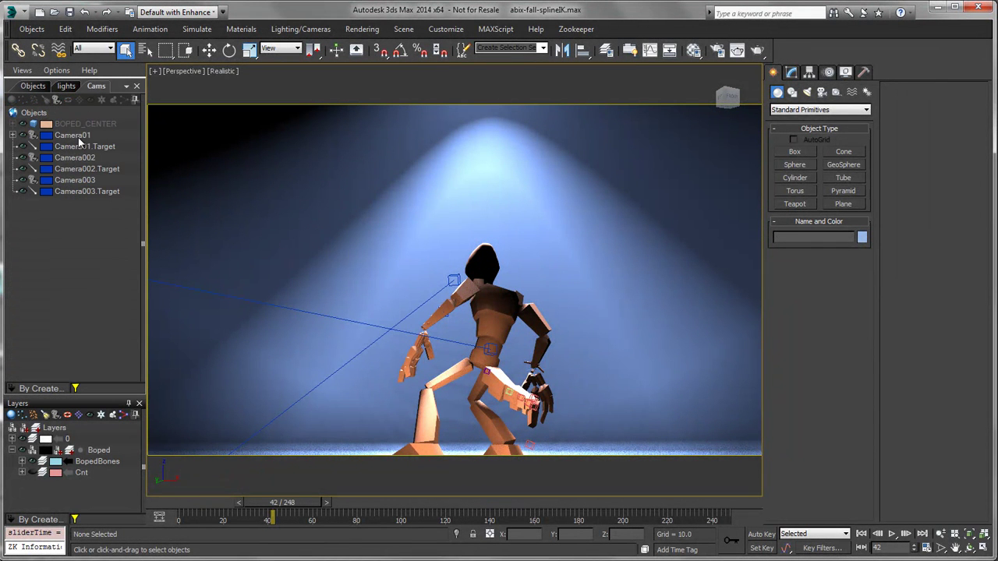
pyautogui.moveTo(80, 141); pyautogui.dragTo(83, 199)
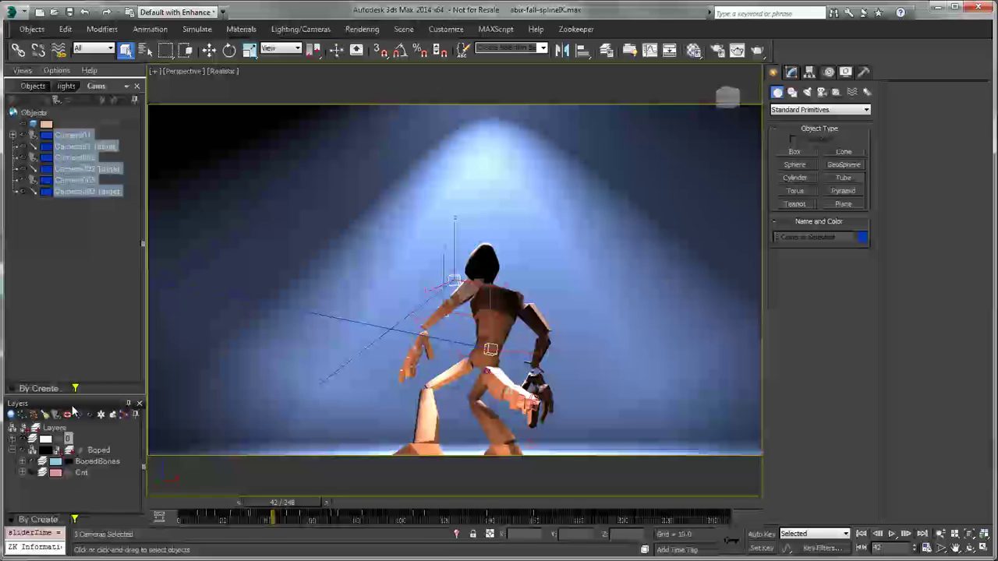
pyautogui.click(35, 430)
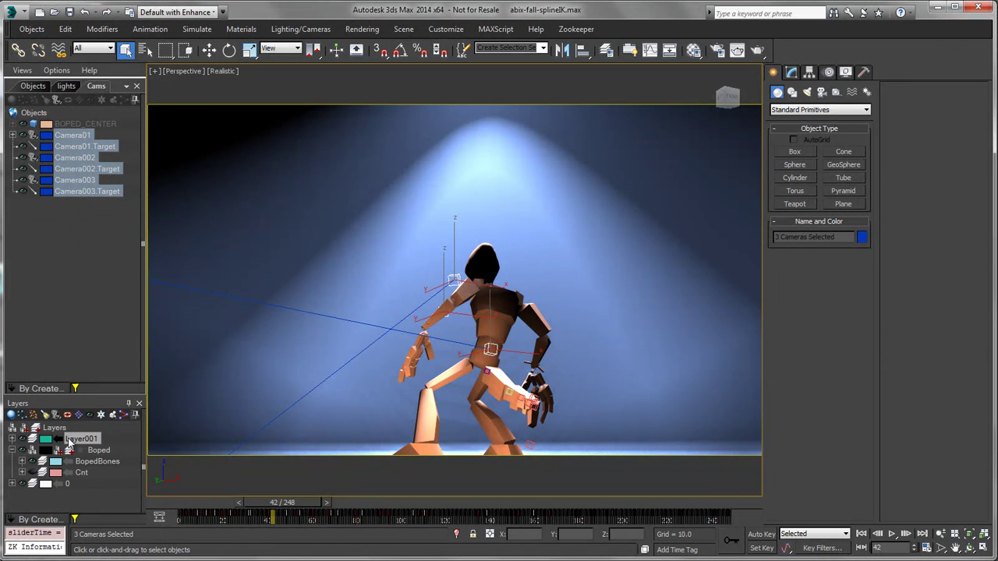
pyautogui.write('Cam')
pyautogui.press('Return')
pyautogui.click(23, 439)
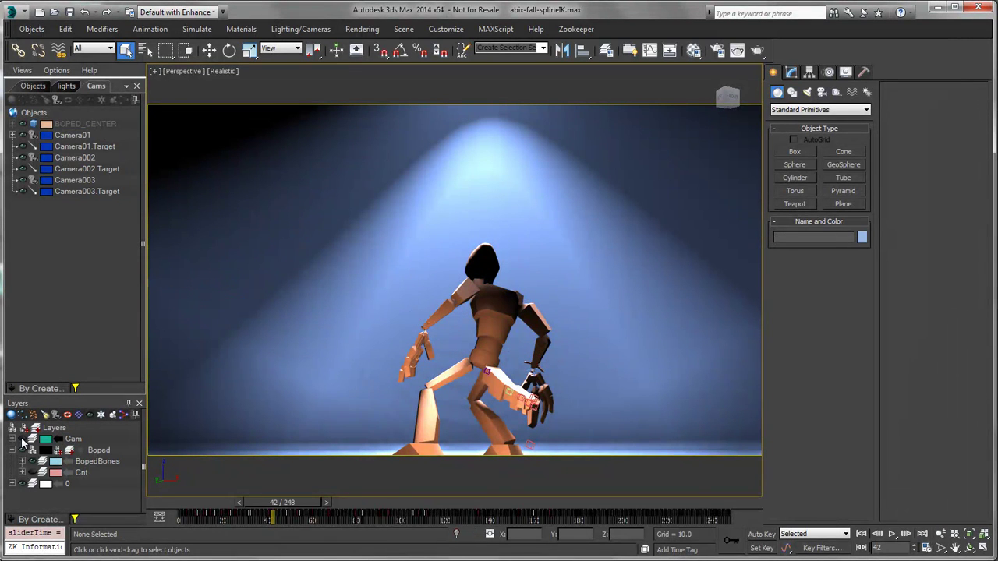
pyautogui.click(65, 84)
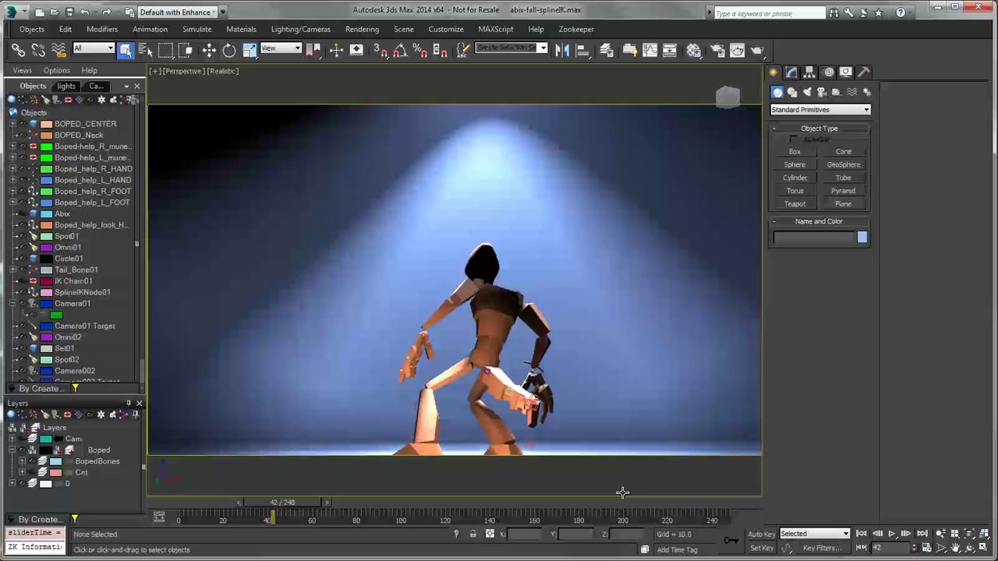
# - Open Rendering > Manage State Sets and add two more states
pyautogui.click(496, 29)
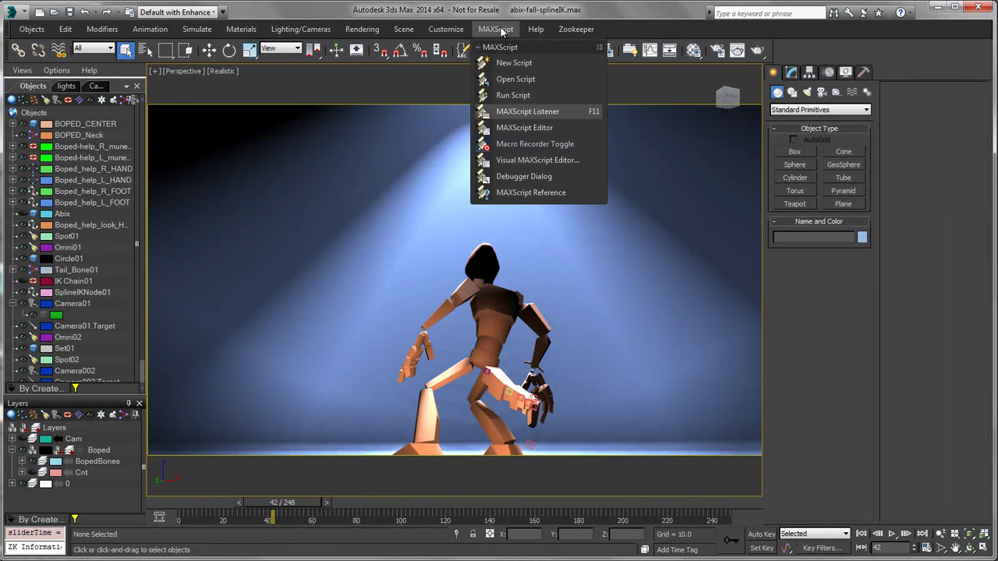
pyautogui.click(363, 29)
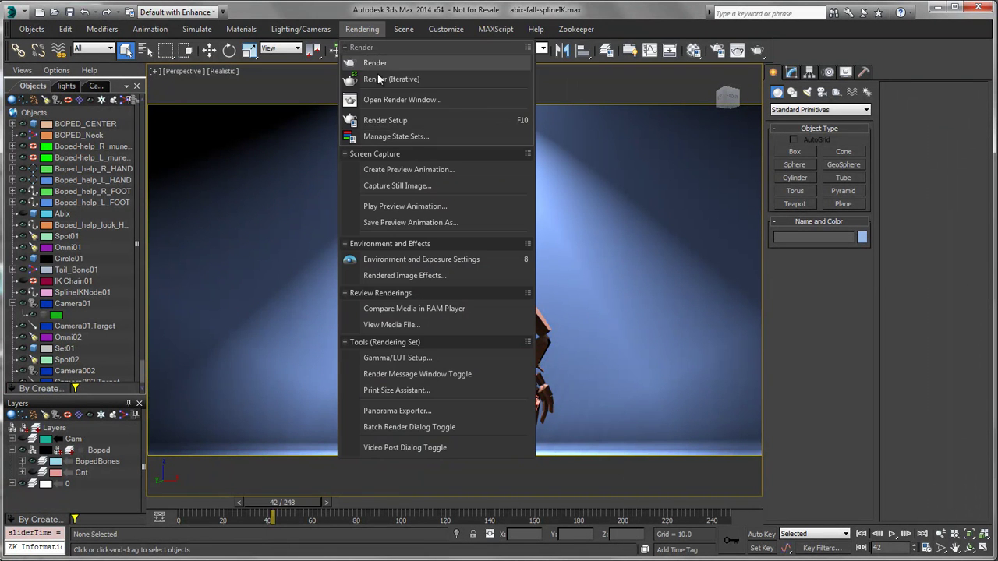
pyautogui.click(387, 136)
pyautogui.moveTo(226, 82); pyautogui.dragTo(197, 94)
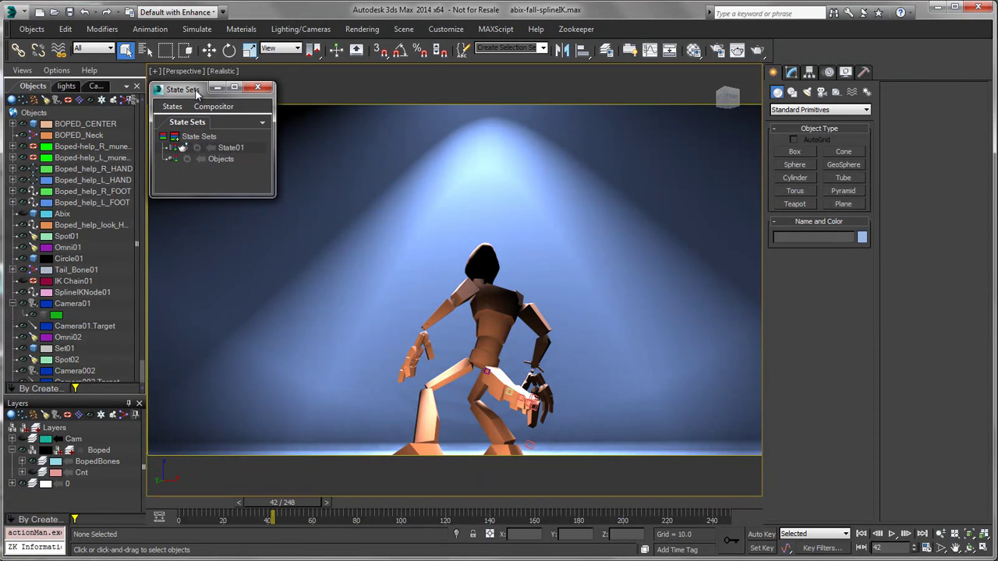
pyautogui.click(178, 139)
pyautogui.click(177, 139)
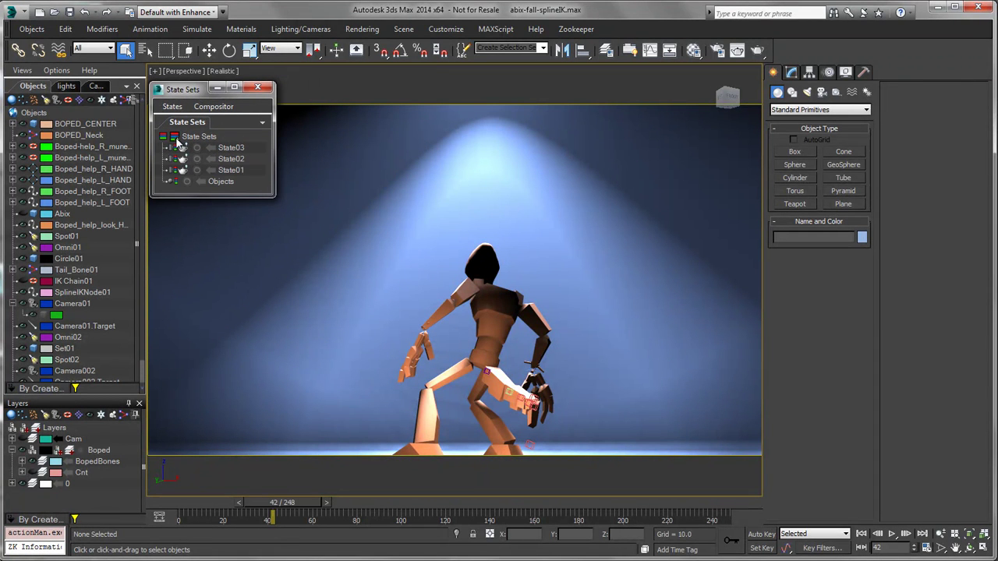
# - Rename the three states to Shot1, Shot2 and Shot3
pyautogui.click(232, 148)
pyautogui.write('Shot1')
pyautogui.press('Return')
pyautogui.click(236, 160)
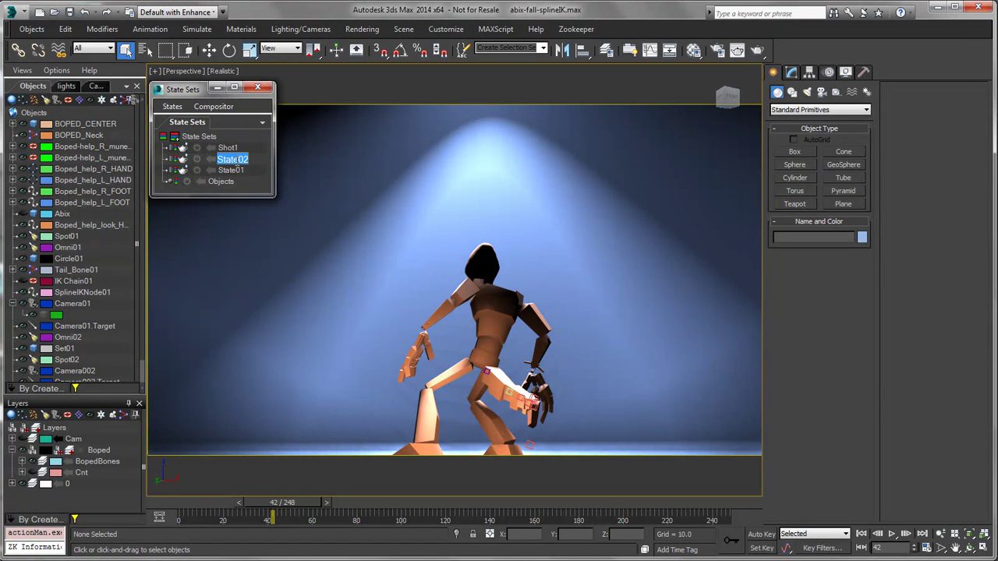
pyautogui.write('Shot2')
pyautogui.click(235, 171)
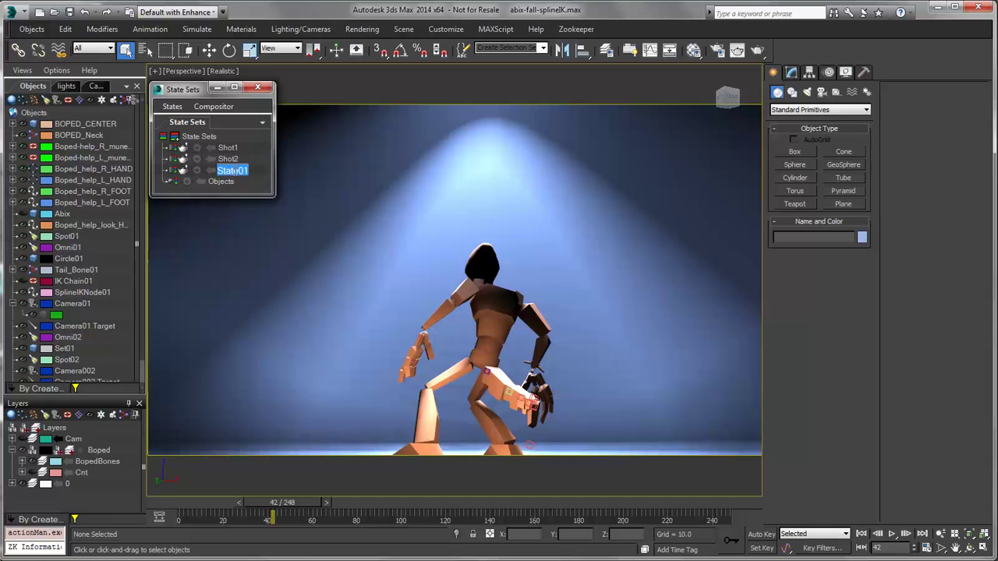
pyautogui.write('Shot3')
pyautogui.press('Return')
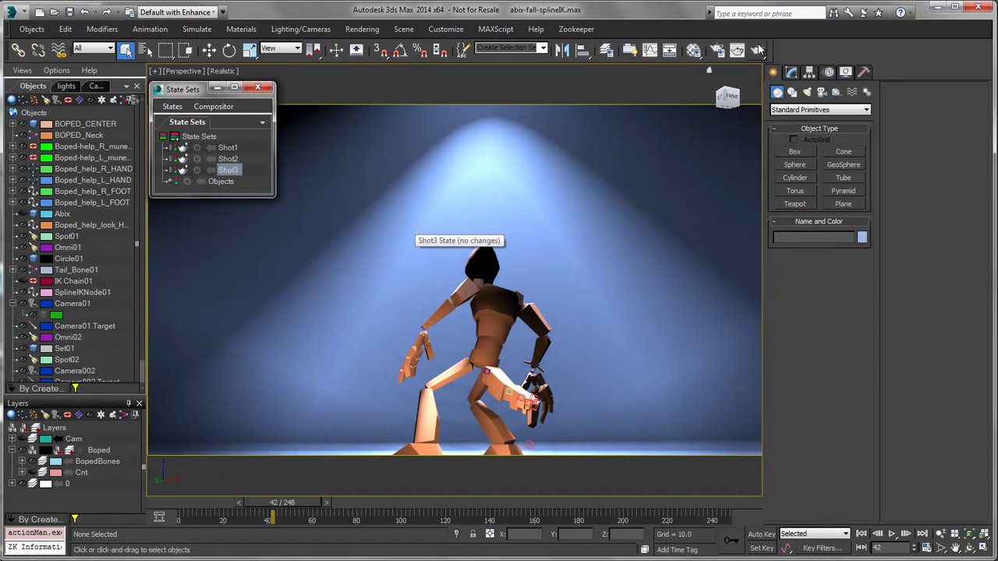
# - Set Render Setup's Time Output to Active Time Segment (0 to 248)
pyautogui.click(717, 51)
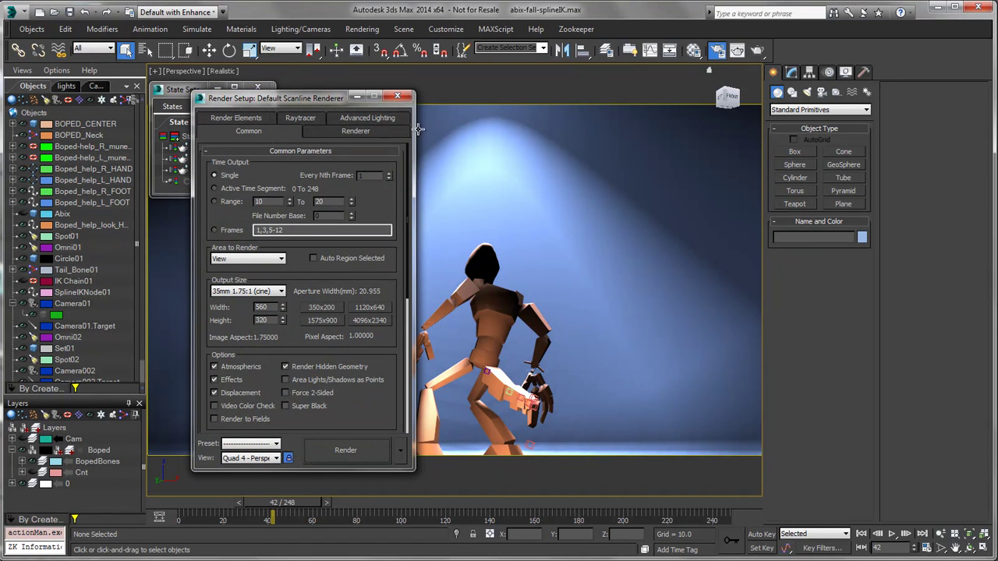
pyautogui.click(215, 188)
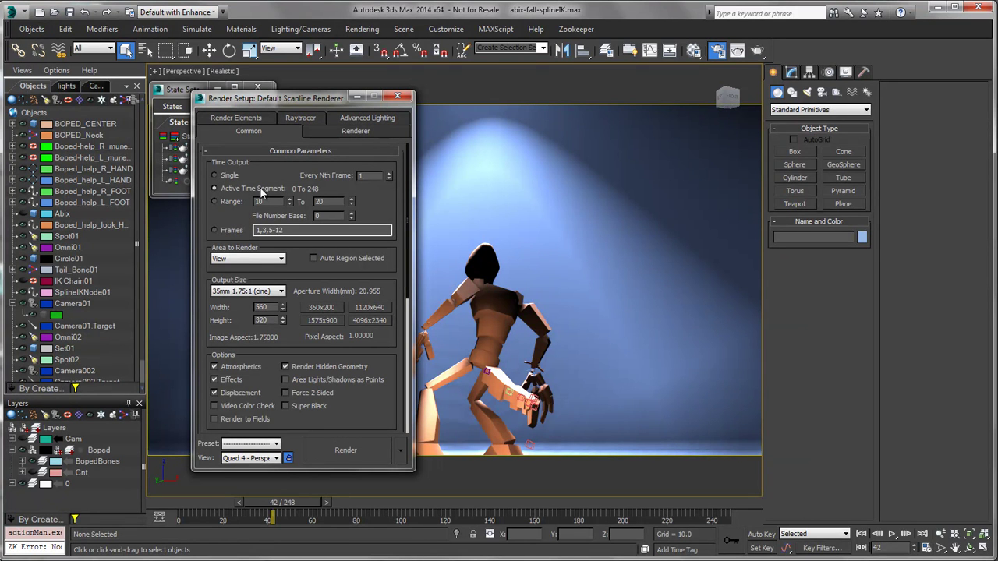
pyautogui.click(399, 99)
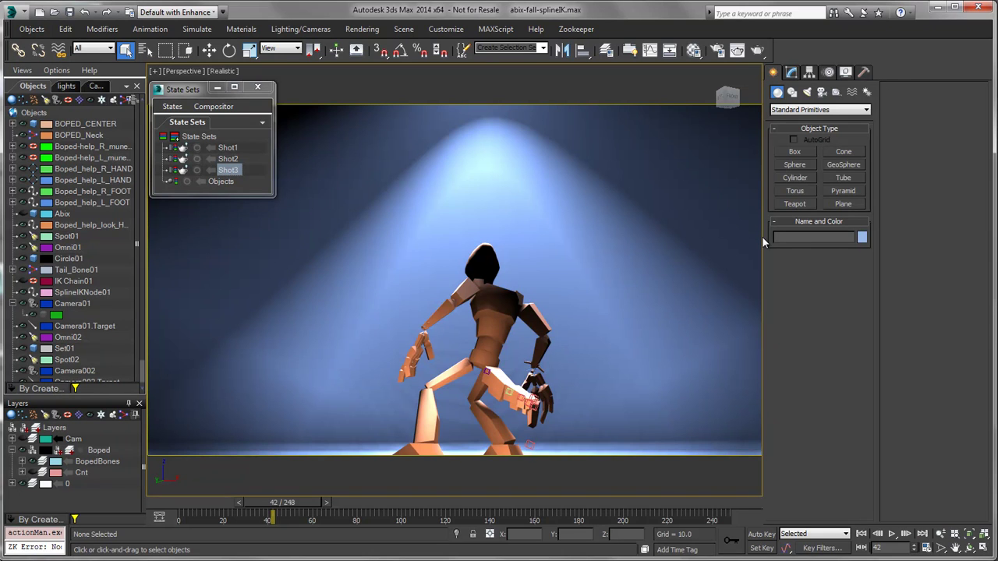
# - Start recording into Shot1 and set the viewport to look through Camera002
pyautogui.moveTo(795, 236); pyautogui.dragTo(882, 227)
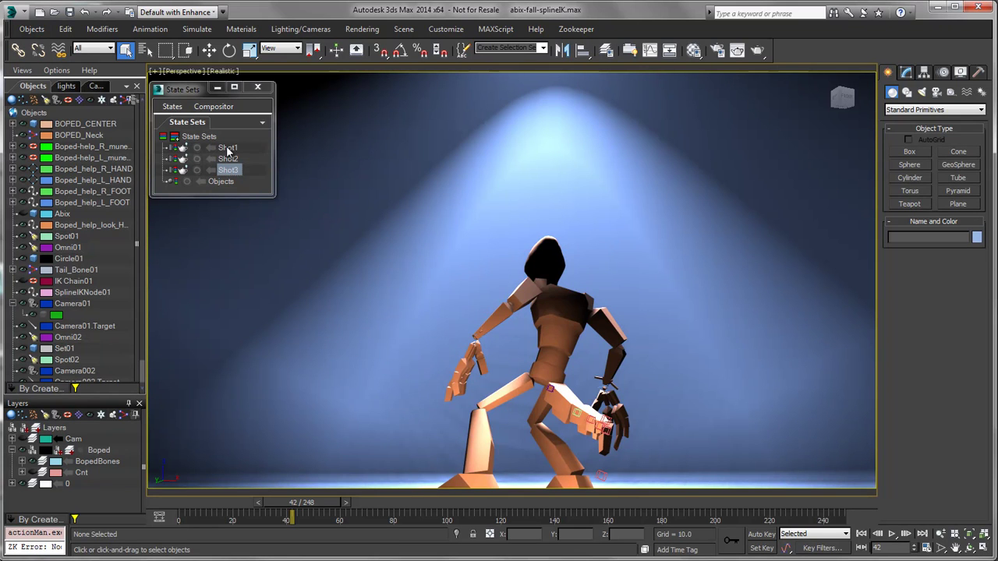
pyautogui.click(197, 150)
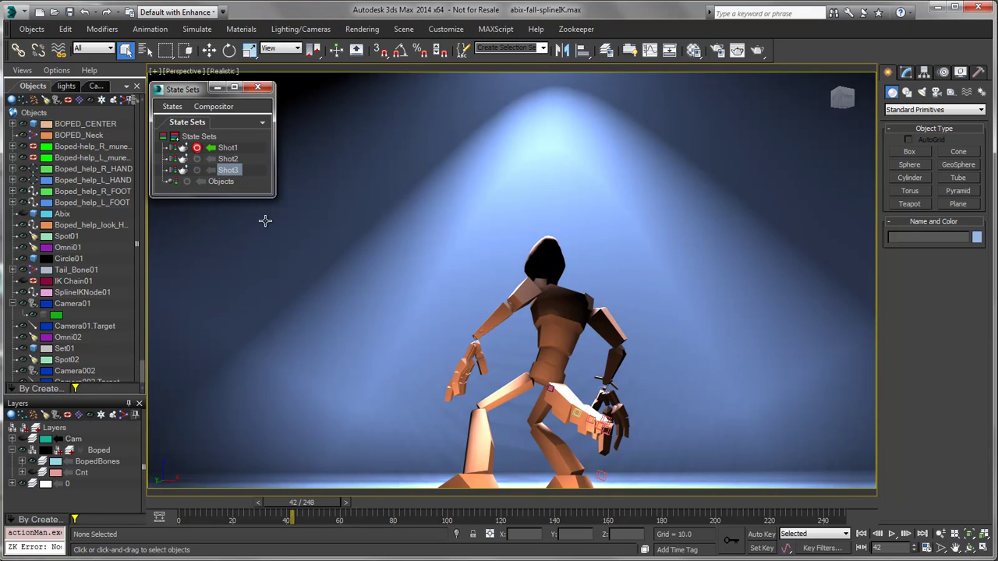
pyautogui.click(196, 72)
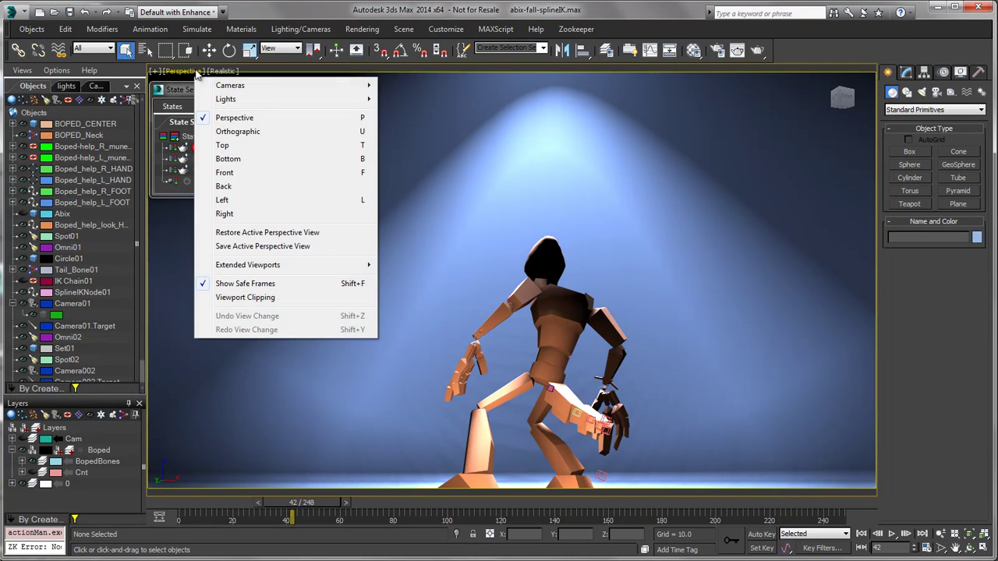
pyautogui.moveTo(247, 85)
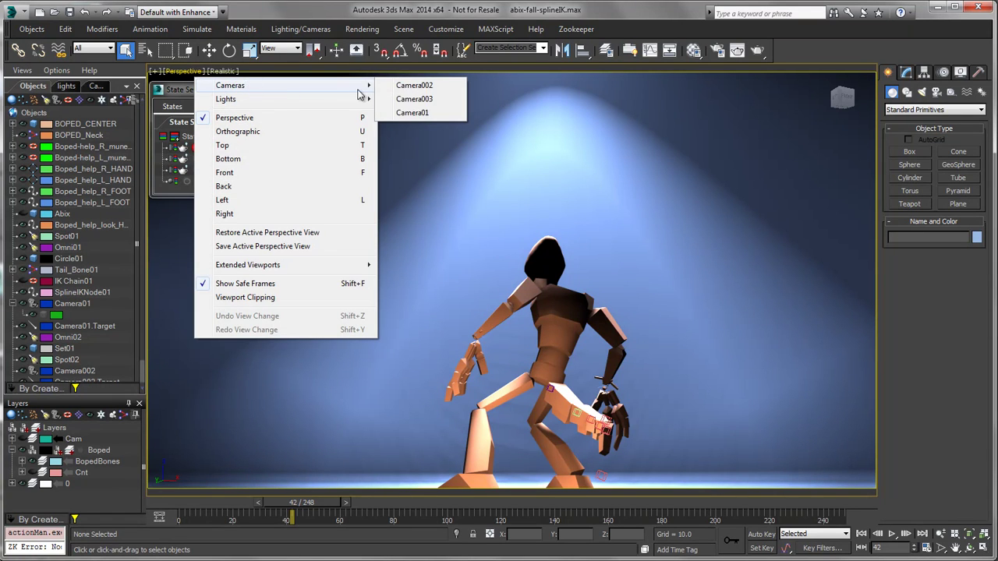
pyautogui.click(421, 86)
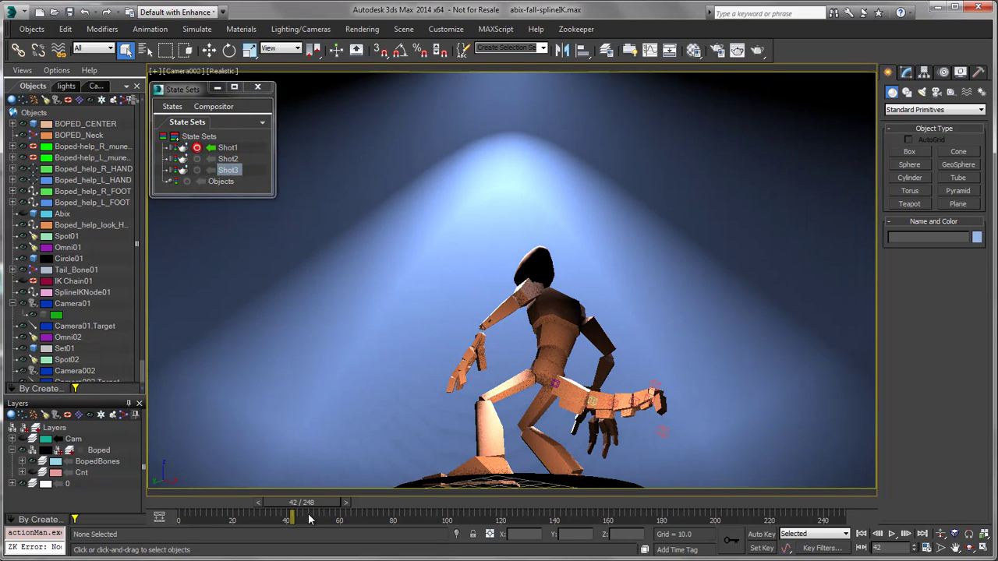
# - Shorten the animation range to end at frame 30 and rewind to frame 0
pyautogui.moveTo(311, 507); pyautogui.dragTo(275, 513)
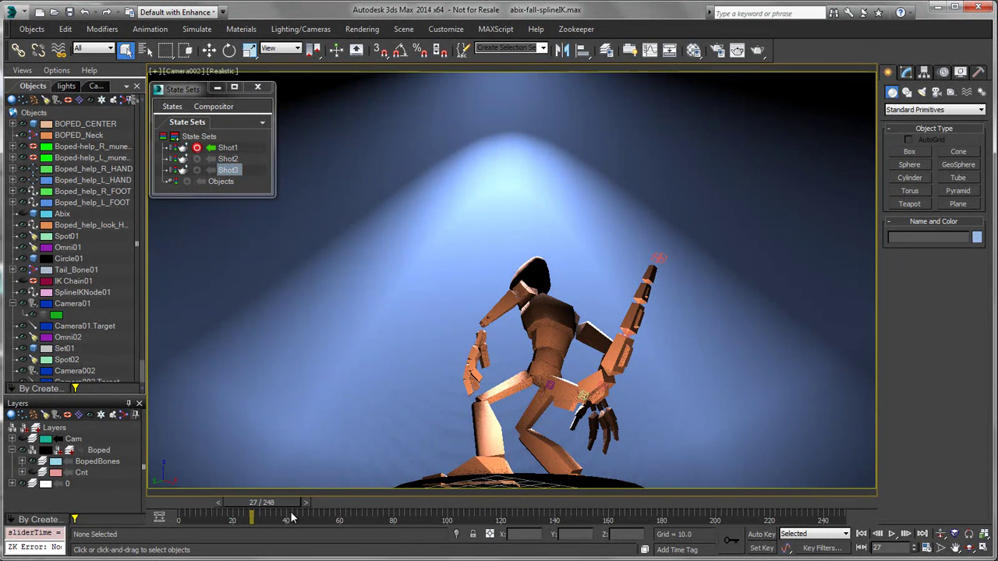
pyautogui.rightClick(290, 511)
pyautogui.click(328, 515)
pyautogui.keyDown('ctrl'); pyautogui.keyDown('alt'); pyautogui.moveTo(329, 509); pyautogui.dragTo(848, 524, button='right'); pyautogui.keyUp('alt'); pyautogui.keyUp('ctrl')
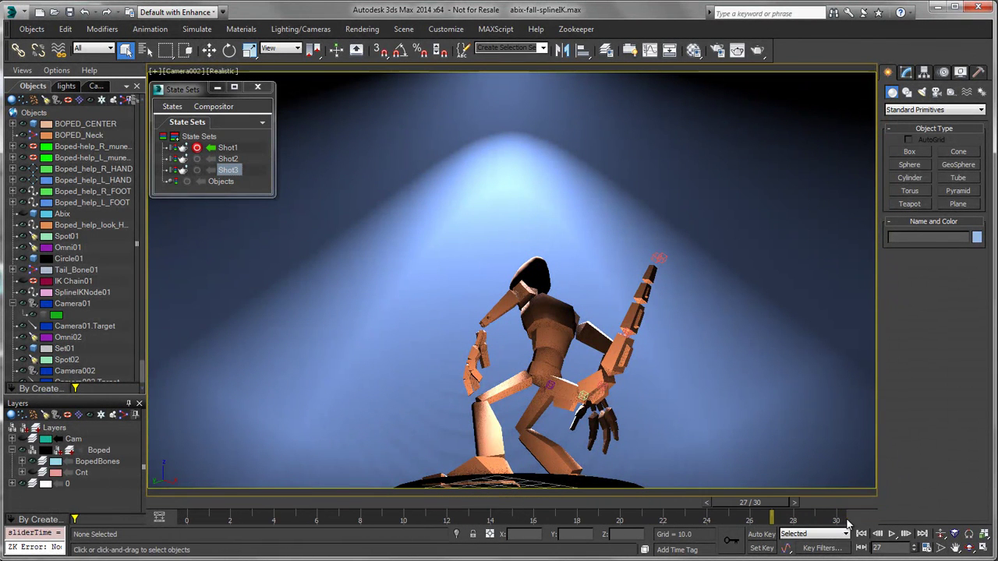
pyautogui.moveTo(765, 499); pyautogui.dragTo(175, 491)
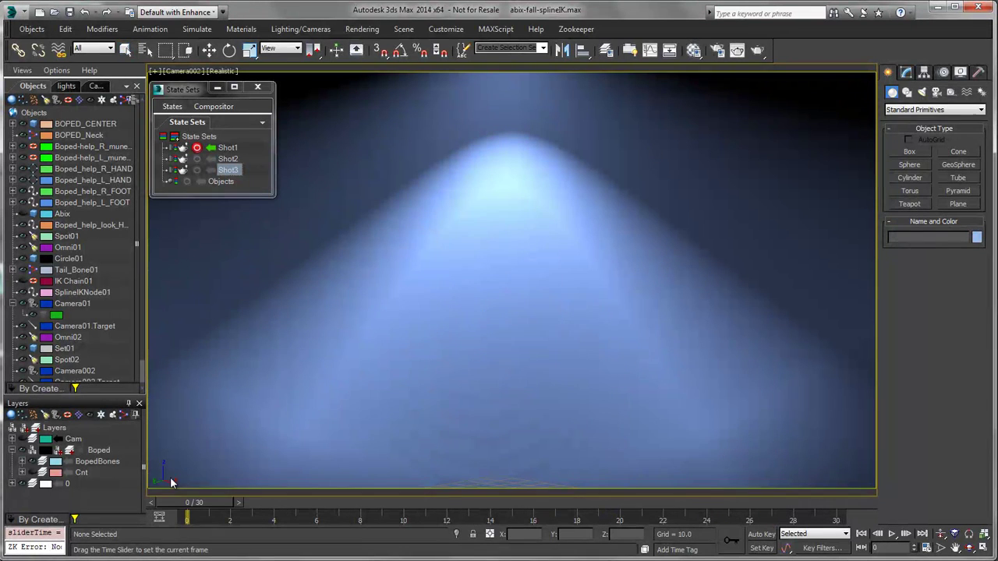
pyautogui.click(197, 148)
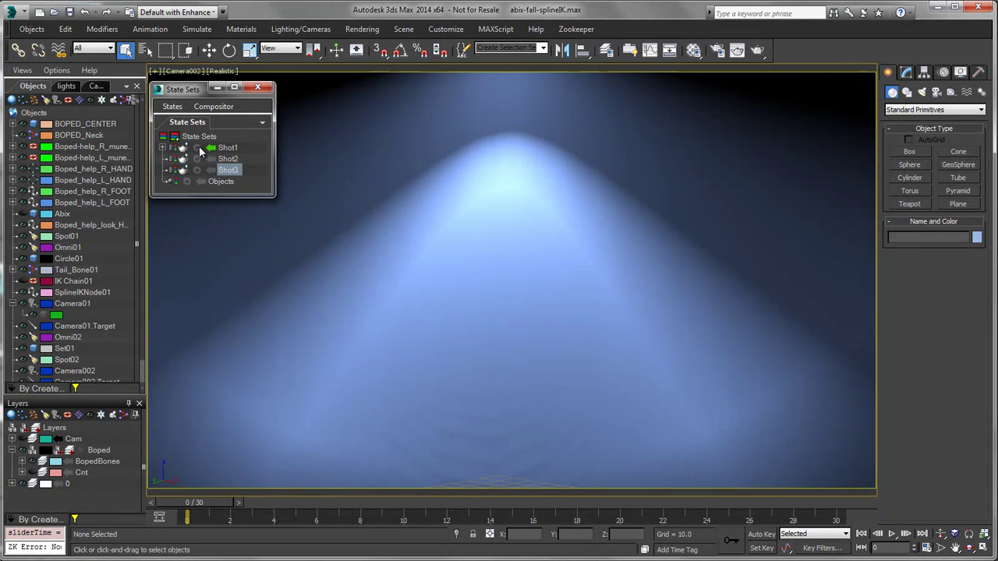
pyautogui.click(201, 149)
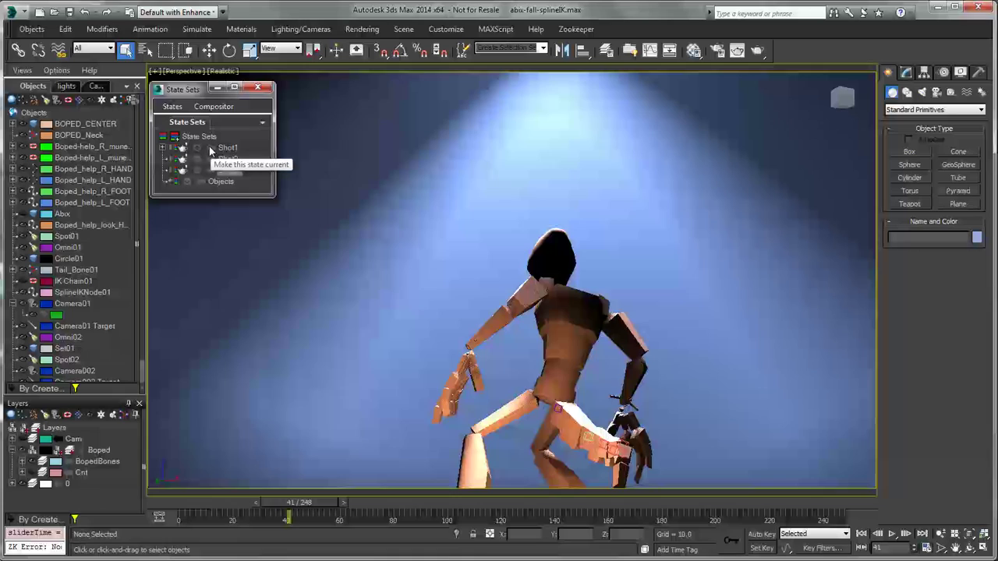
pyautogui.press('/')
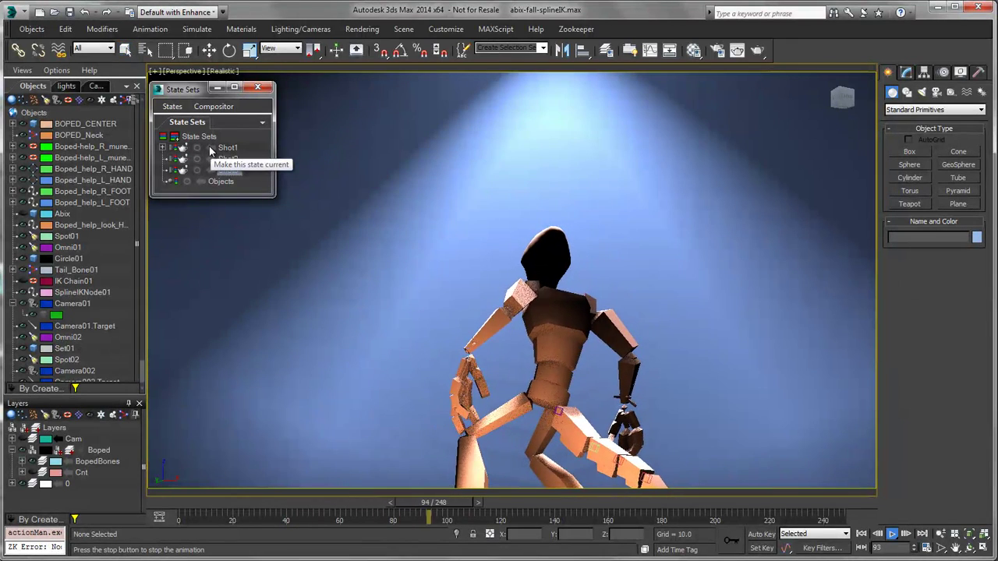
pyautogui.click(209, 149)
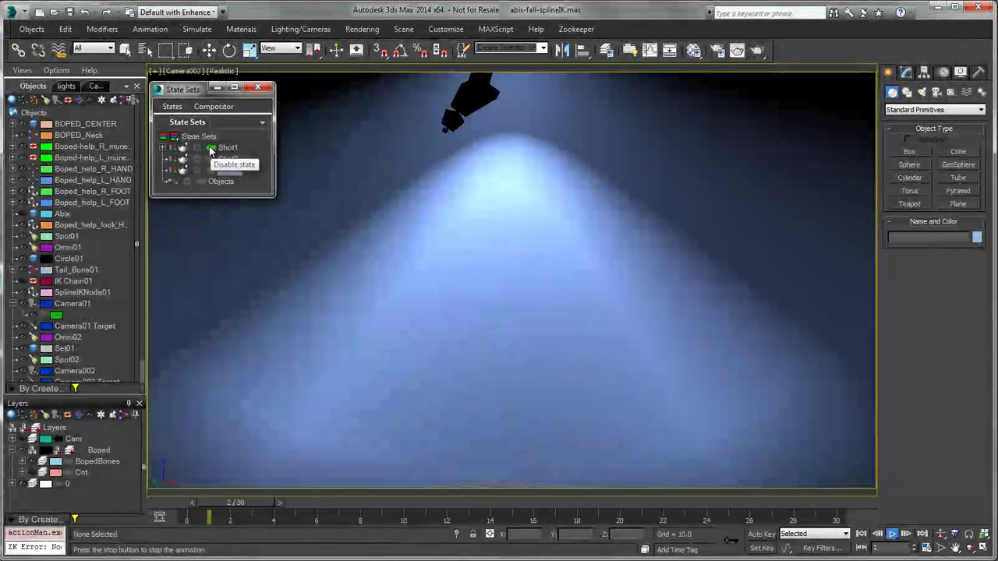
pyautogui.press('/')
# - Start recording into Shot2 and set the viewport to Camera003
pyautogui.click(196, 160)
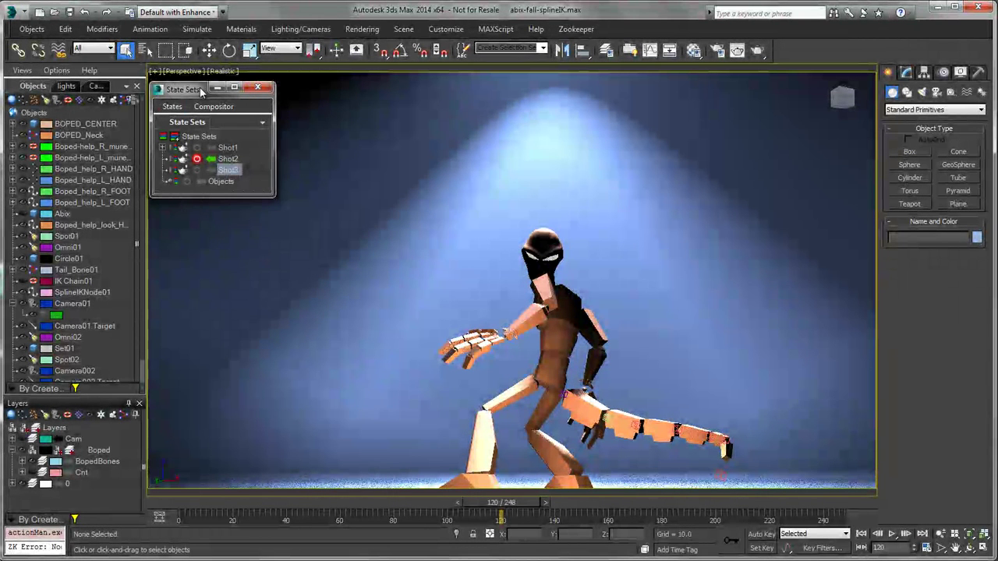
pyautogui.click(193, 72)
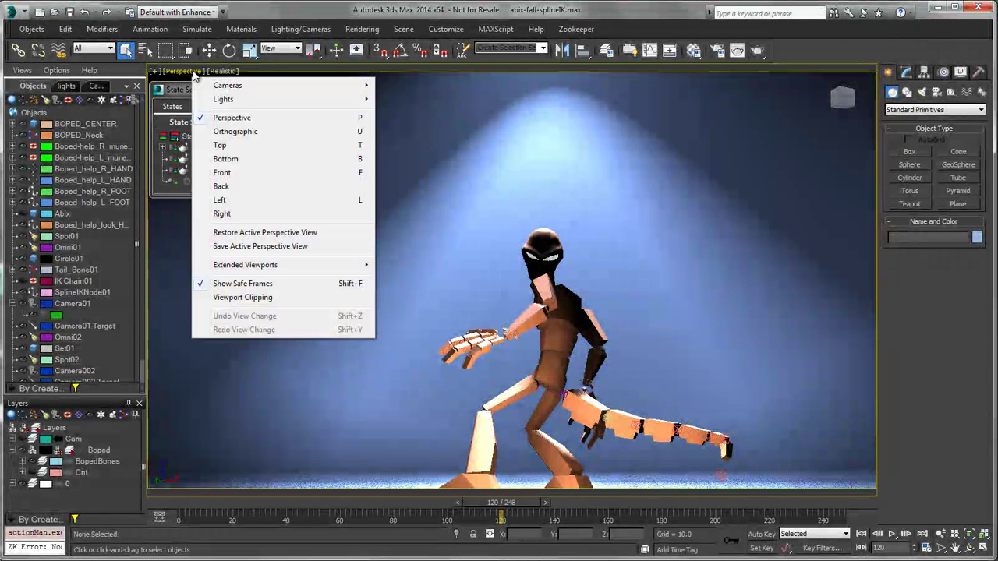
pyautogui.moveTo(228, 85)
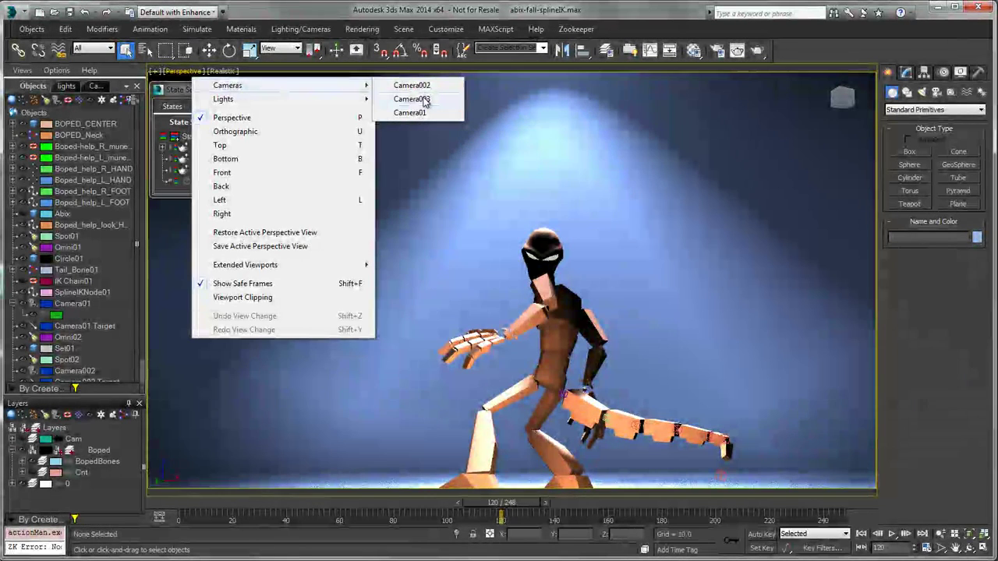
pyautogui.click(413, 99)
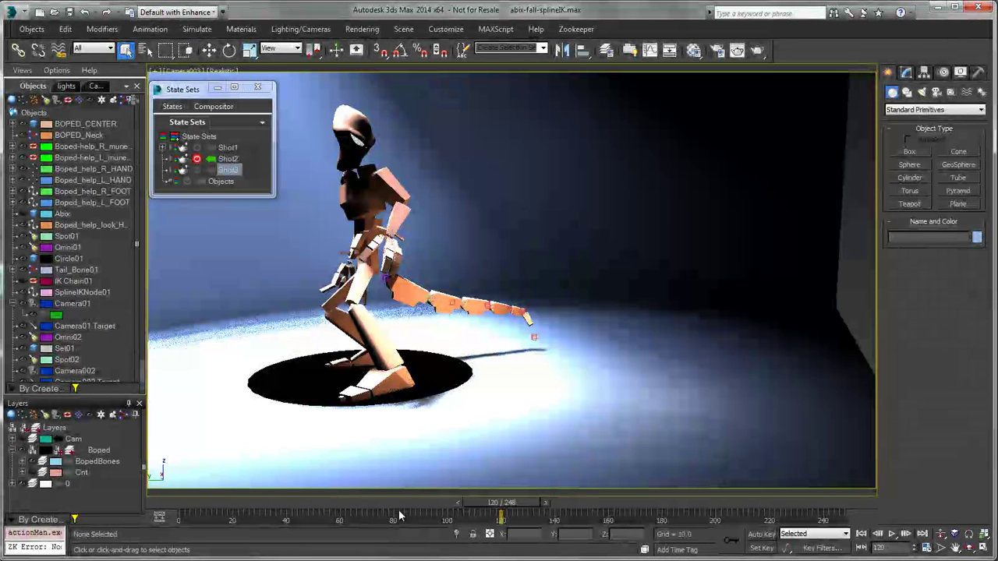
# - Set Shot2's animation range to start at frame 31 and end near 95, then preview playback
pyautogui.keyDown('ctrl'); pyautogui.keyDown('alt'); pyautogui.moveTo(416, 520); pyautogui.dragTo(203, 521); pyautogui.keyUp('alt'); pyautogui.keyUp('ctrl')
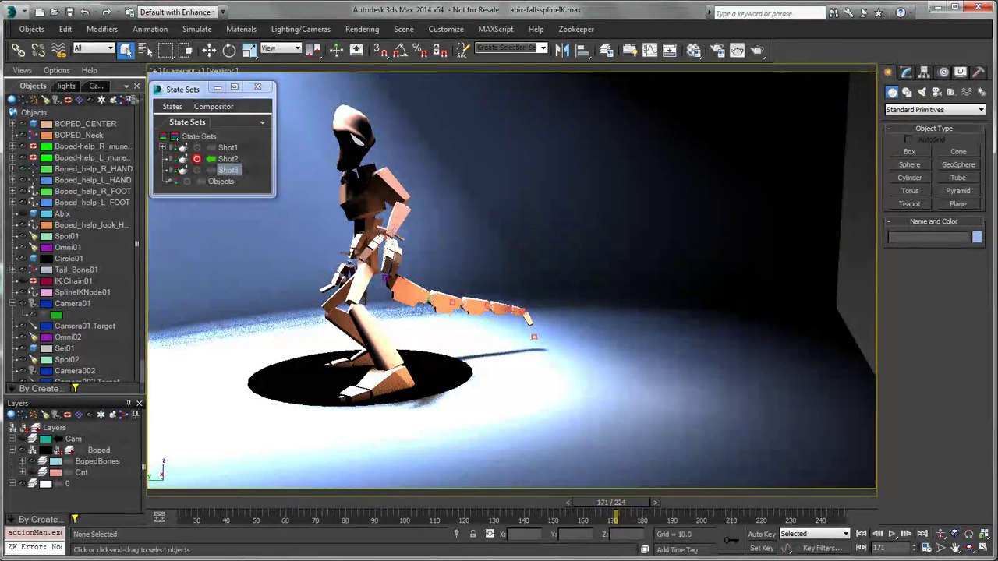
pyautogui.keyDown('ctrl'); pyautogui.keyDown('alt'); pyautogui.moveTo(271, 520); pyautogui.dragTo(248, 523); pyautogui.keyUp('alt'); pyautogui.keyUp('ctrl')
pyautogui.keyDown('ctrl'); pyautogui.keyDown('alt'); pyautogui.moveTo(595, 522); pyautogui.dragTo(830, 521, button='right'); pyautogui.keyUp('alt'); pyautogui.keyUp('ctrl')
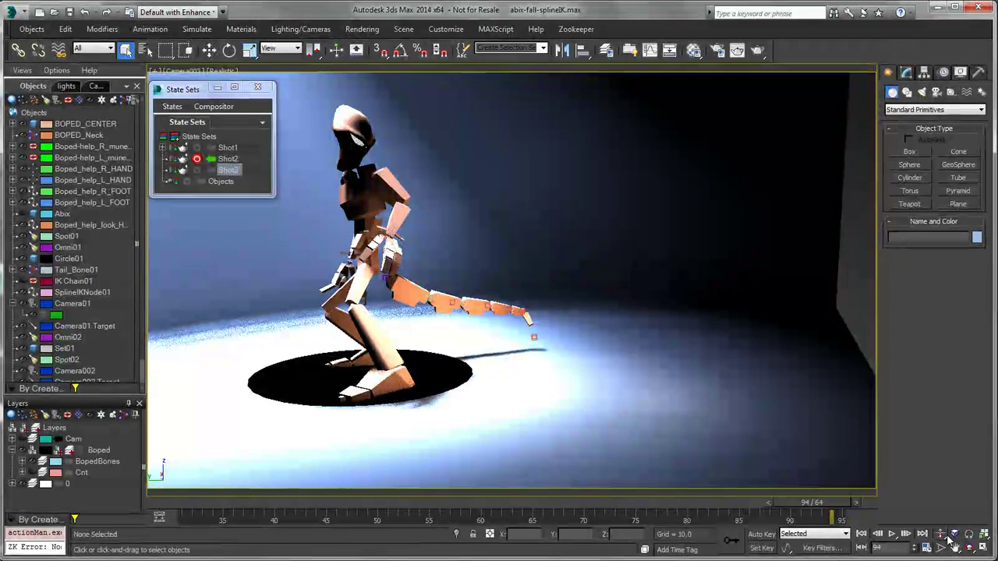
pyautogui.click(893, 534)
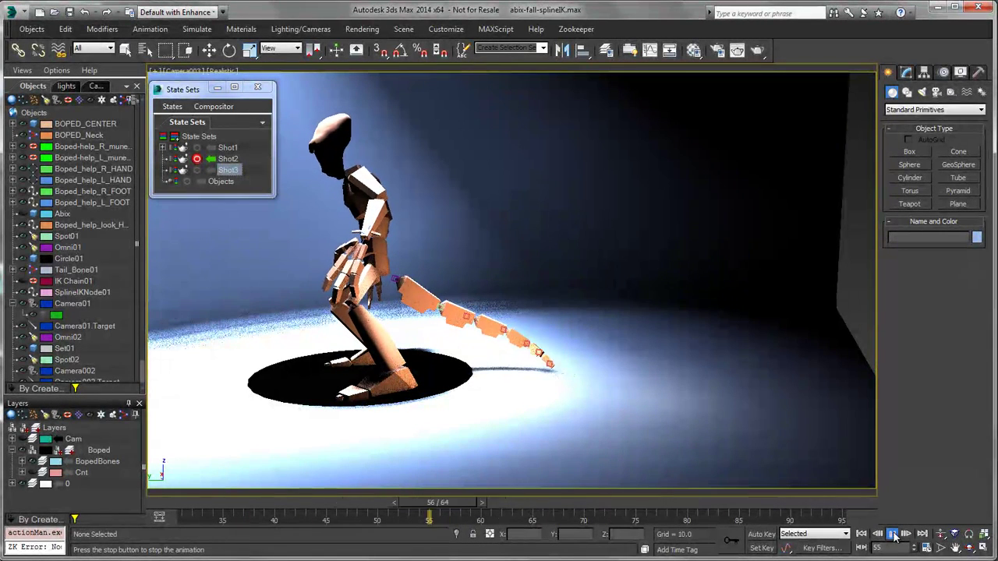
pyautogui.click(894, 534)
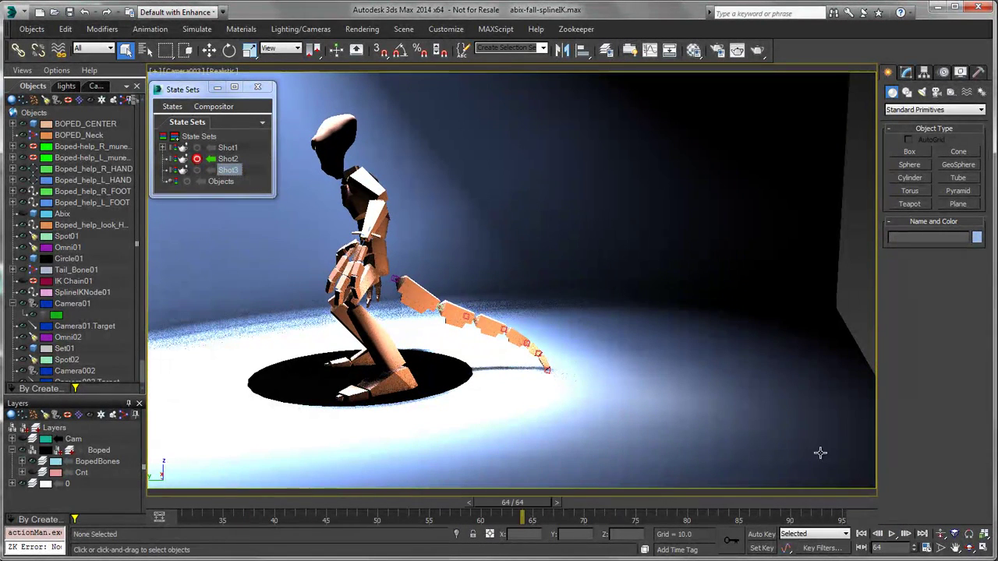
# - Stop recording Shot2, play back Shot1 then Shot2, and start recording into Shot3
pyautogui.click(197, 160)
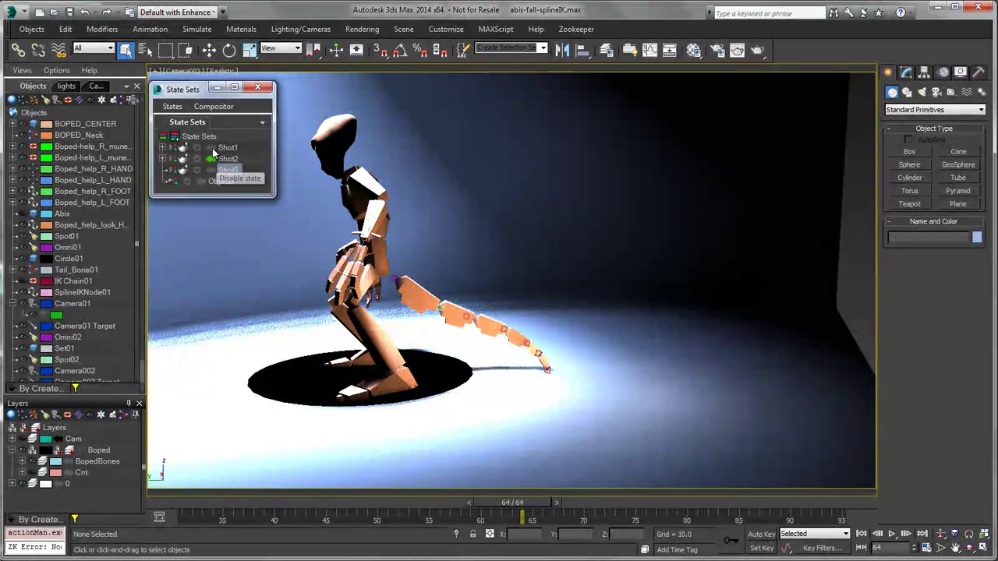
pyautogui.click(212, 149)
pyautogui.press('/')
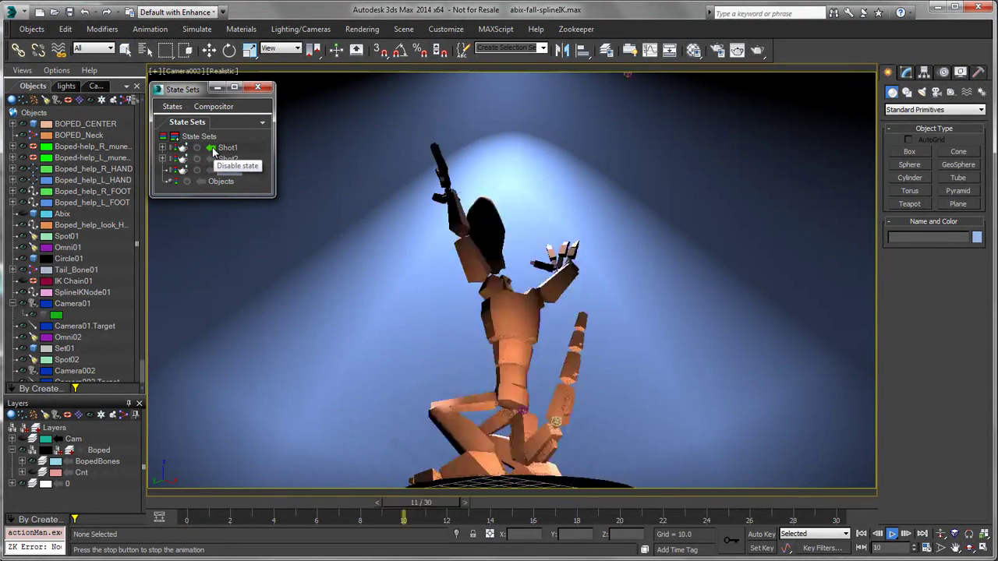
pyautogui.click(212, 160)
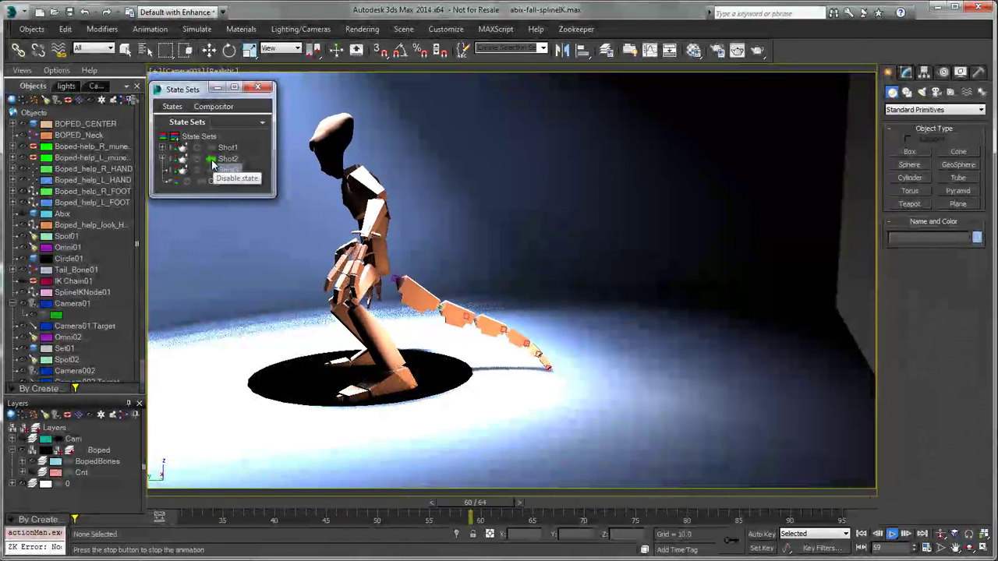
pyautogui.press('/')
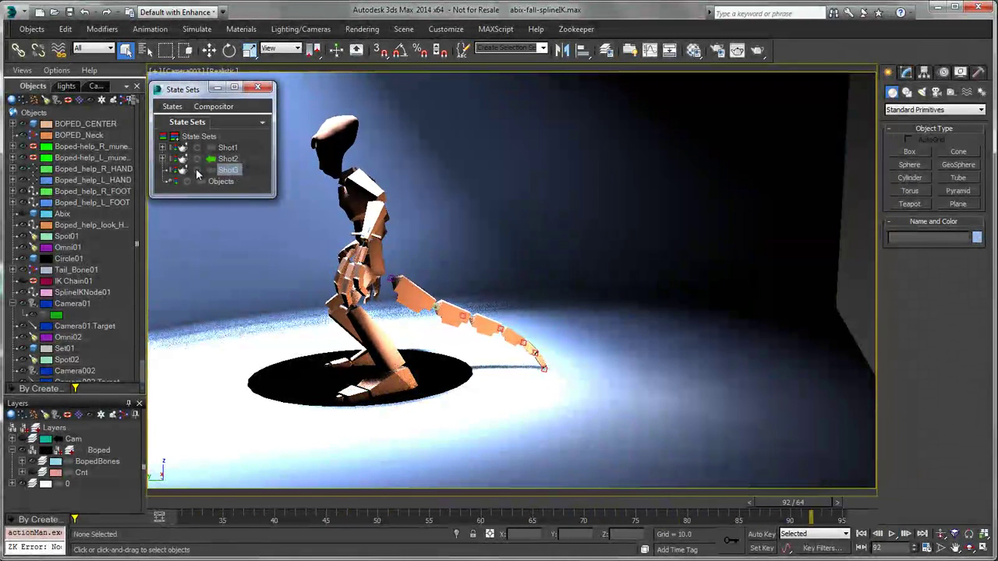
pyautogui.click(198, 171)
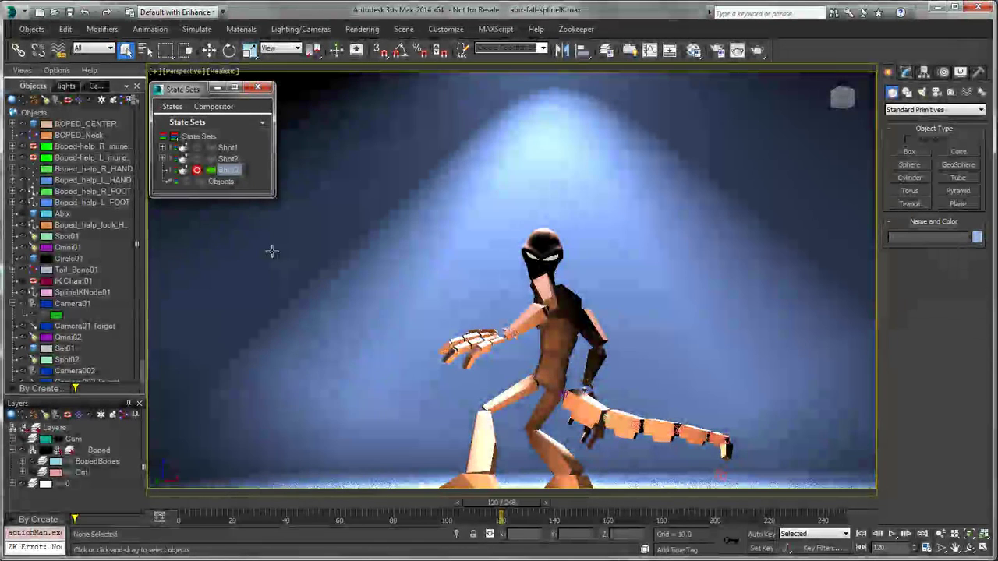
# - Set the viewport to look through Camera01
pyautogui.click(184, 71)
pyautogui.moveTo(217, 86)
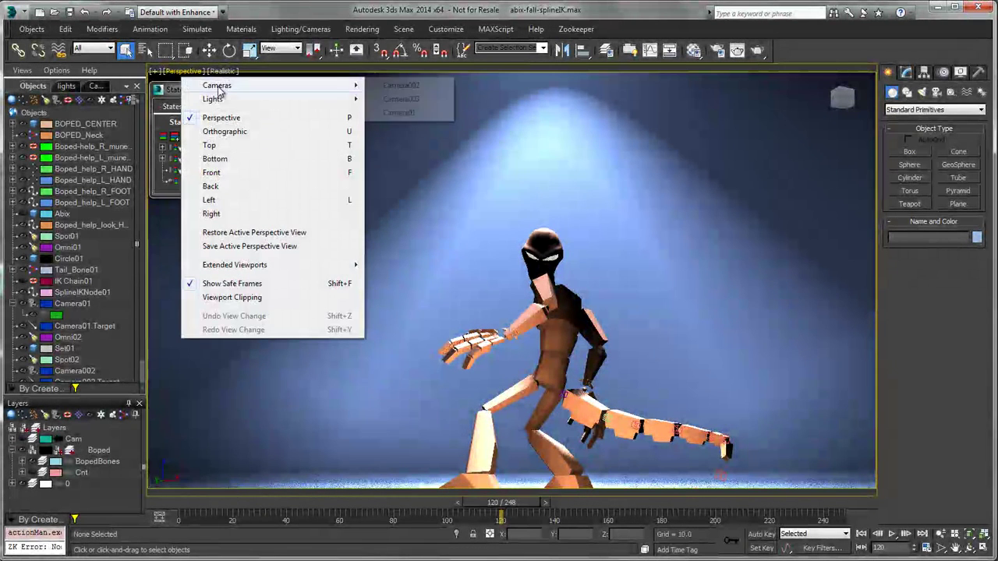
pyautogui.click(433, 115)
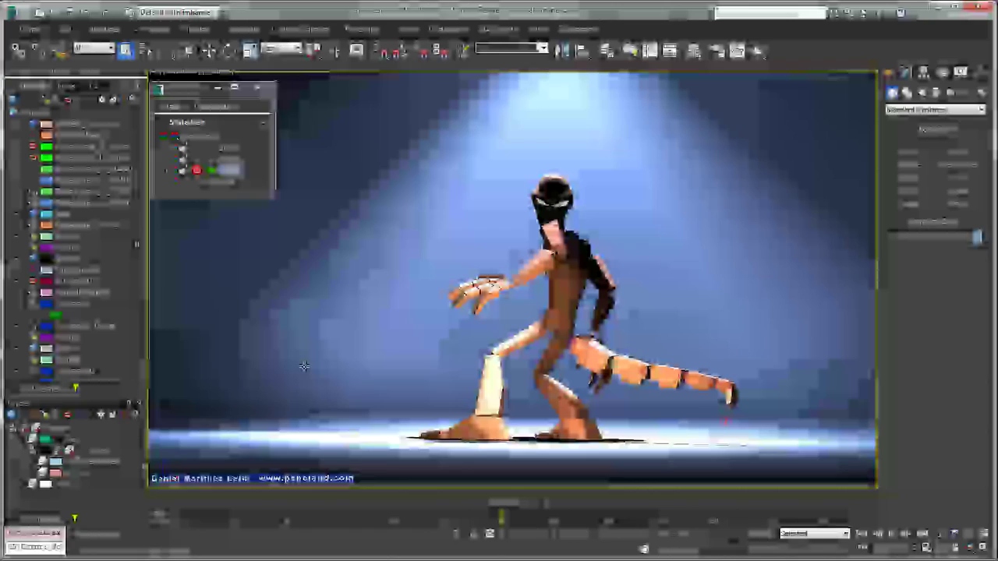
# - Move Shot3's range start to about frame 96 and scrub through the range
pyautogui.keyDown('ctrl'); pyautogui.keyDown('alt'); pyautogui.moveTo(459, 516); pyautogui.dragTo(253, 512); pyautogui.keyUp('alt'); pyautogui.keyUp('ctrl')
pyautogui.keyDown('ctrl'); pyautogui.keyDown('alt'); pyautogui.moveTo(528, 520); pyautogui.dragTo(479, 521); pyautogui.keyUp('alt'); pyautogui.keyUp('ctrl')
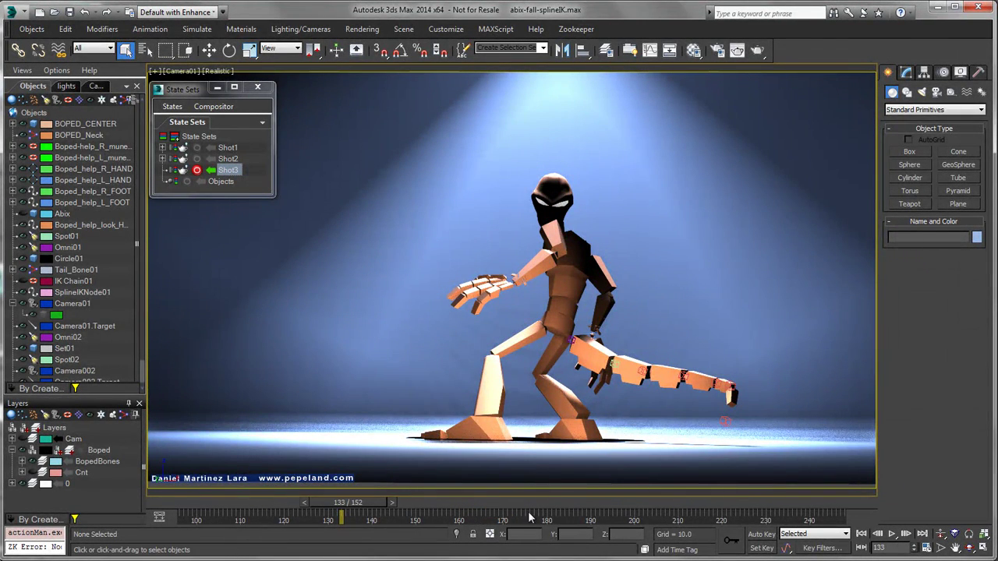
pyautogui.moveTo(382, 512); pyautogui.dragTo(945, 510)
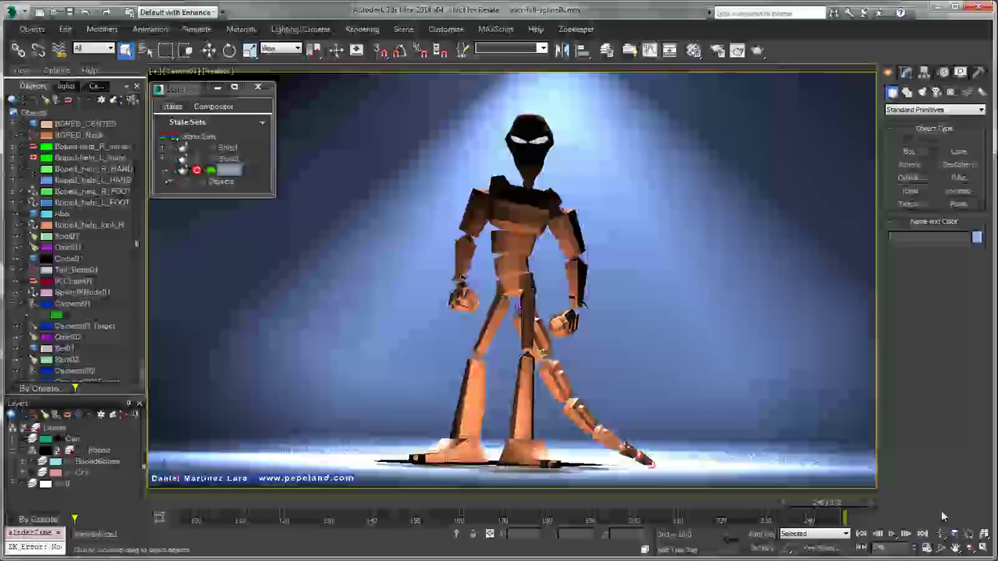
pyautogui.moveTo(815, 503); pyautogui.dragTo(43, 514)
# - Stop recording Shot3, then briefly record into Shot2 and stop again
pyautogui.press('q')
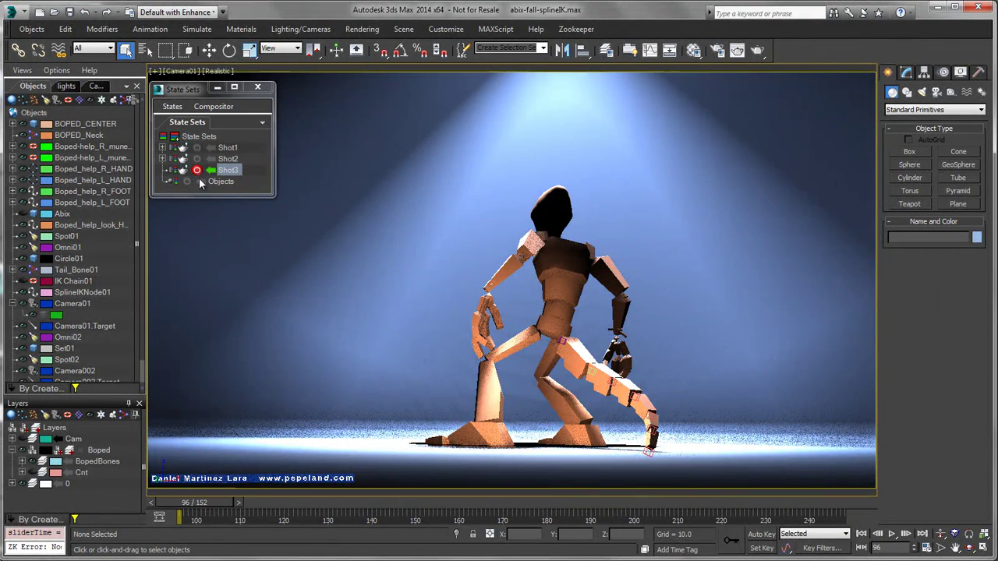
pyautogui.click(197, 171)
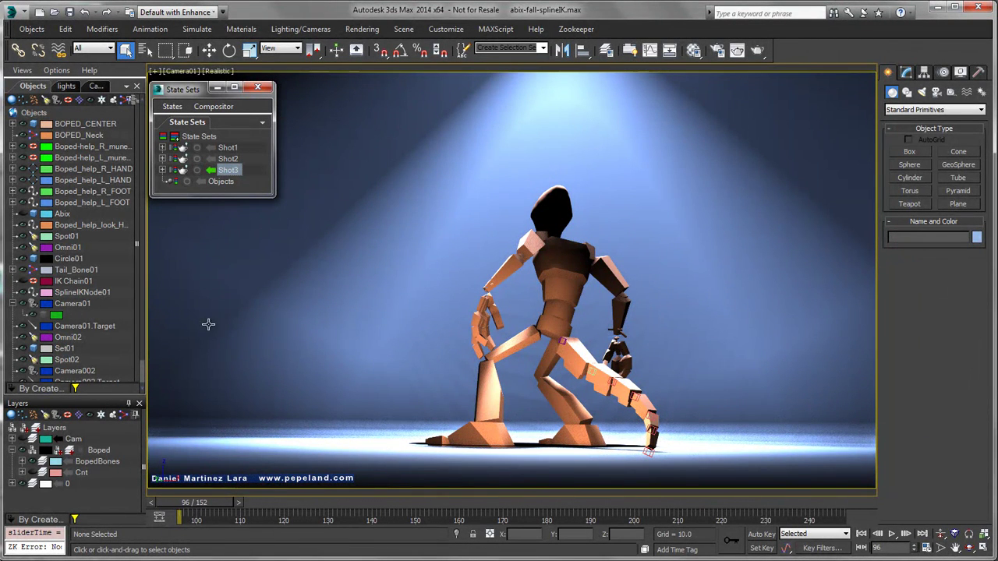
pyautogui.click(211, 160)
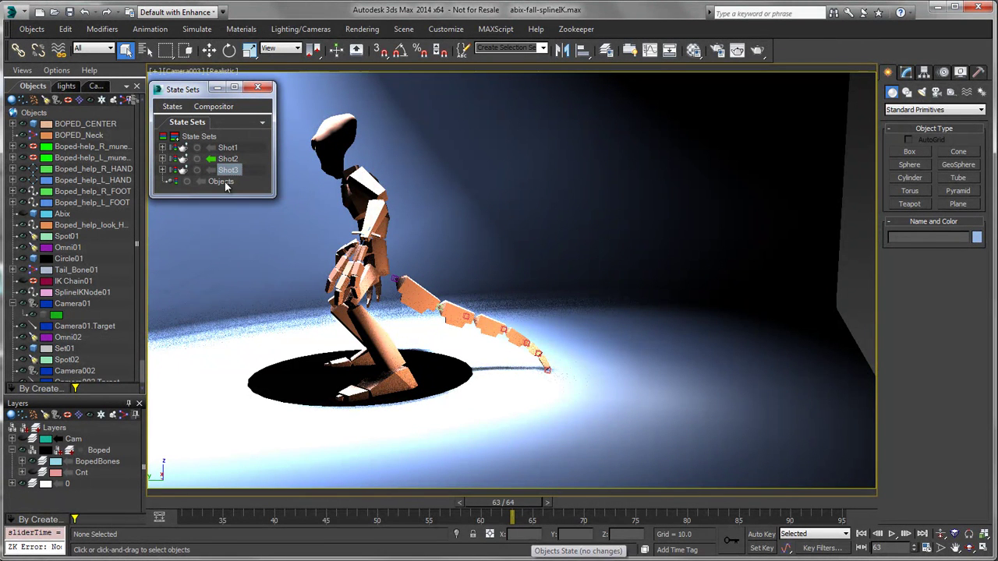
pyautogui.click(197, 158)
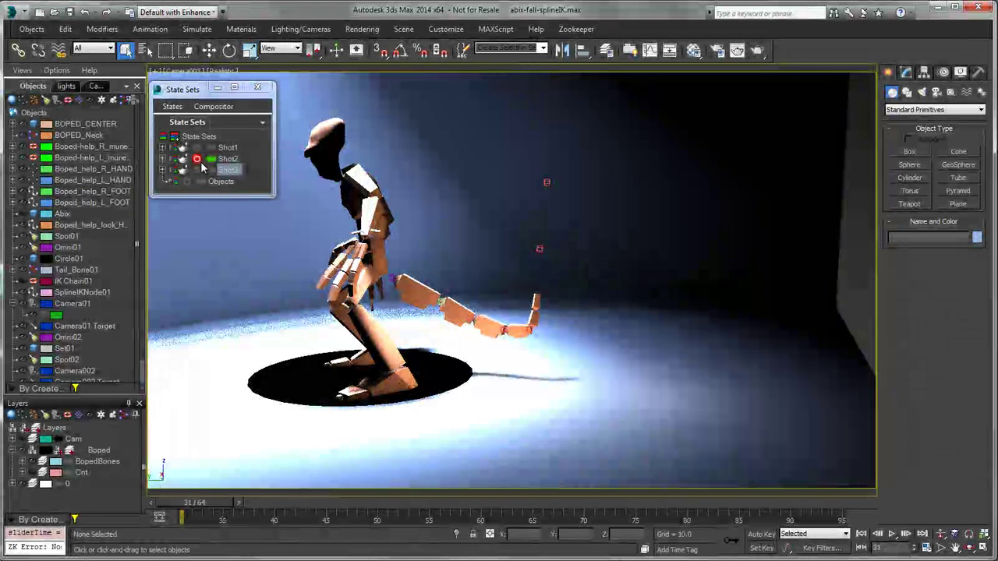
pyautogui.click(196, 159)
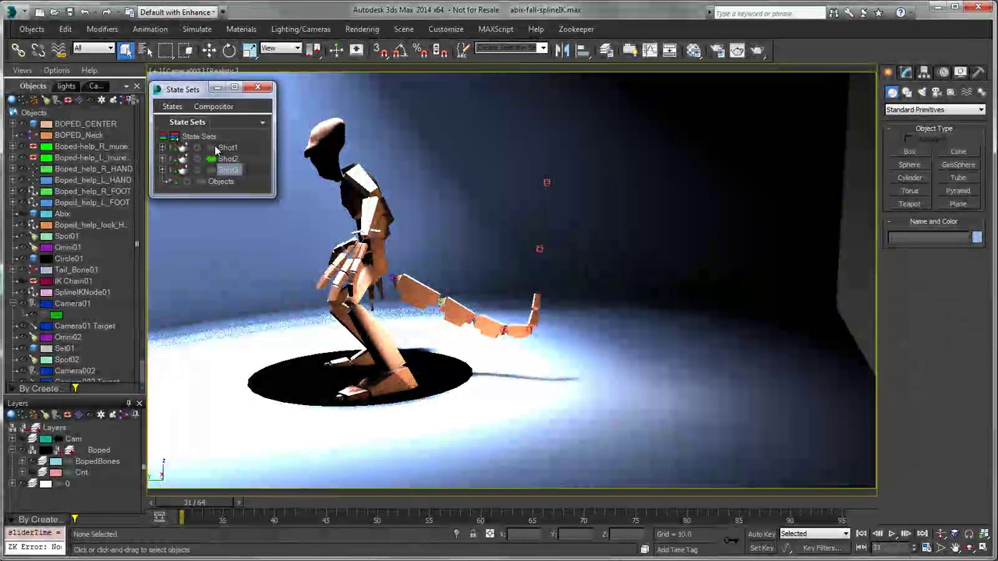
# - Make Shot1, Shot2 and finally Shot3 the current state
pyautogui.click(212, 148)
pyautogui.click(211, 159)
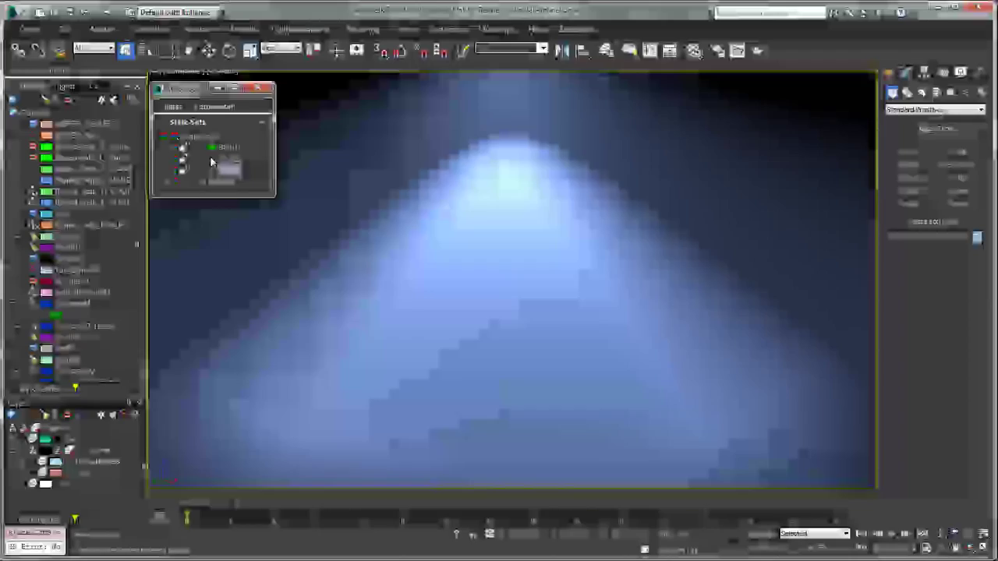
pyautogui.click(212, 171)
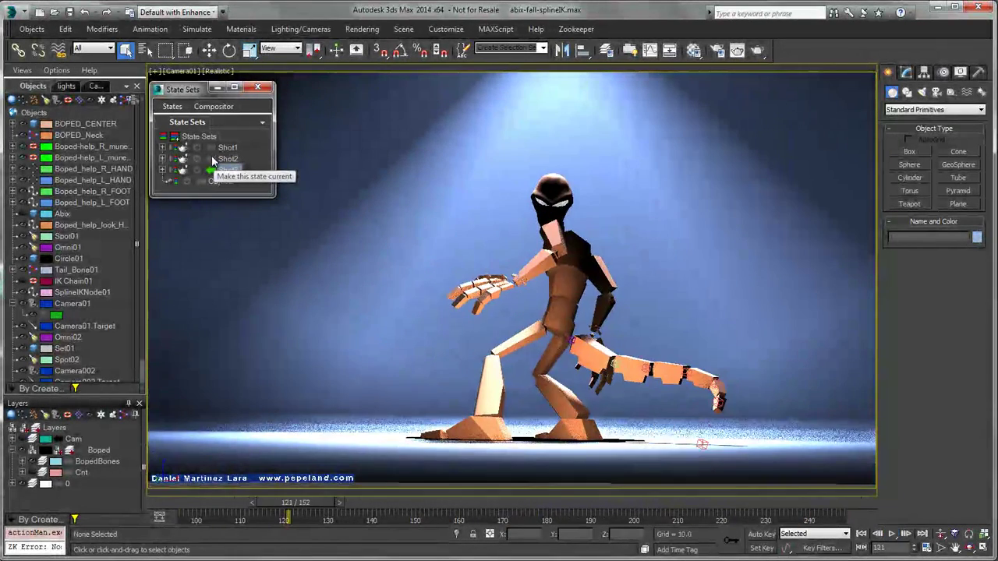
# - Play back while switching through Shot1, Shot2 and Shot3, then disable Shot3 and scrub the full range
pyautogui.press('/')
pyautogui.click(209, 148)
pyautogui.press('/')
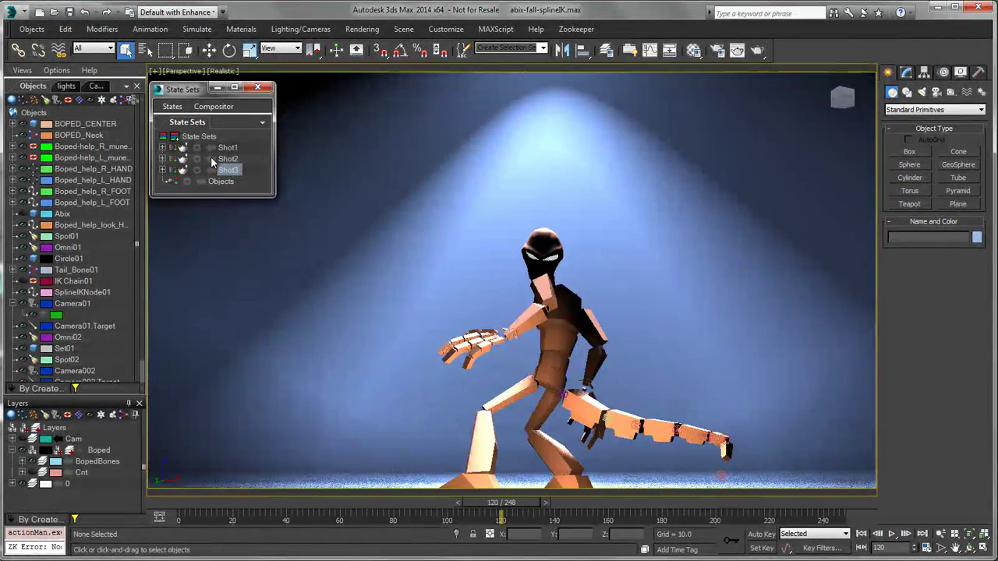
pyautogui.click(211, 159)
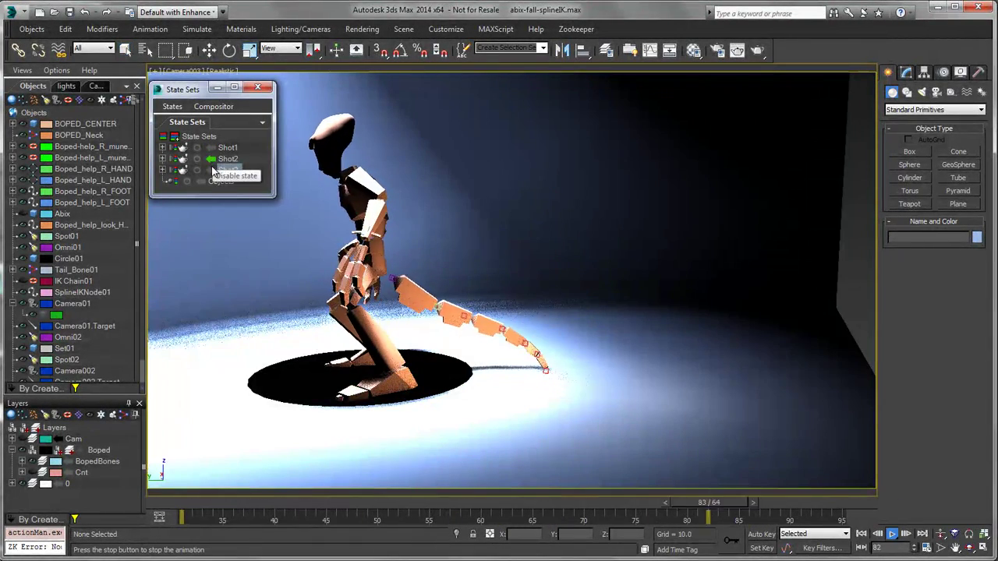
pyautogui.click(212, 171)
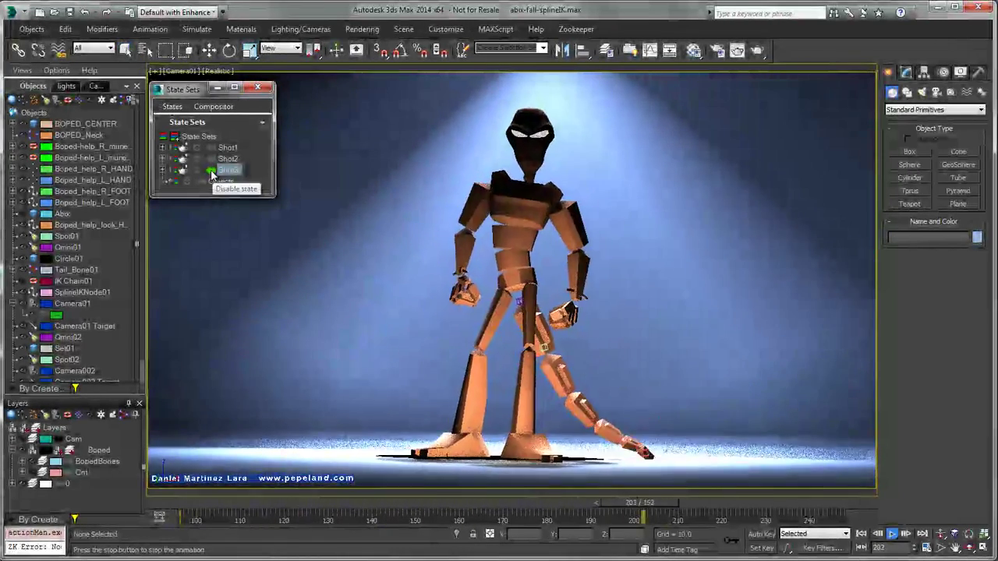
pyautogui.click(212, 171)
pyautogui.moveTo(456, 508); pyautogui.dragTo(842, 508)
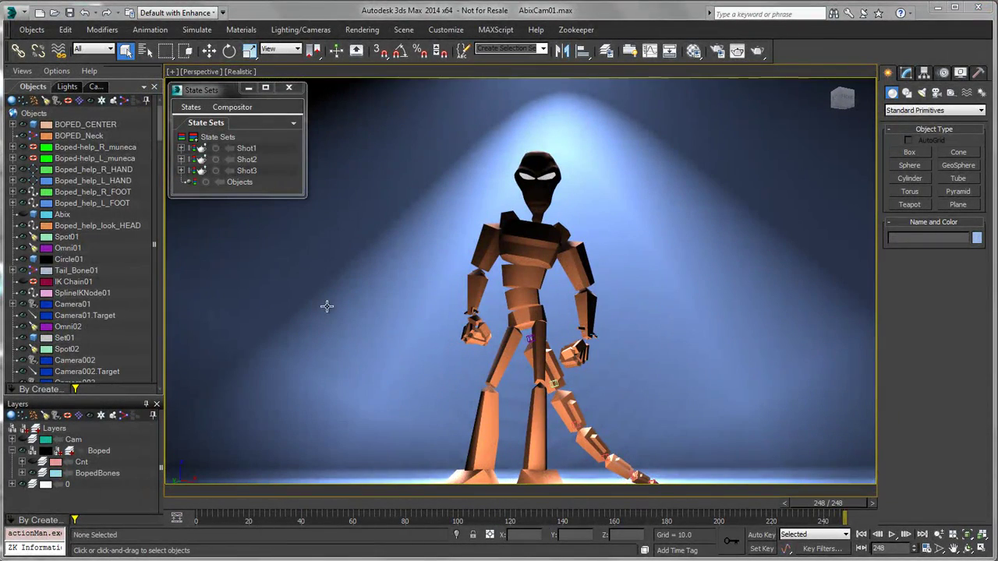
# - Dismiss the States menu, open Render Setup and enable Save File under Render Output
pyautogui.click(192, 108)
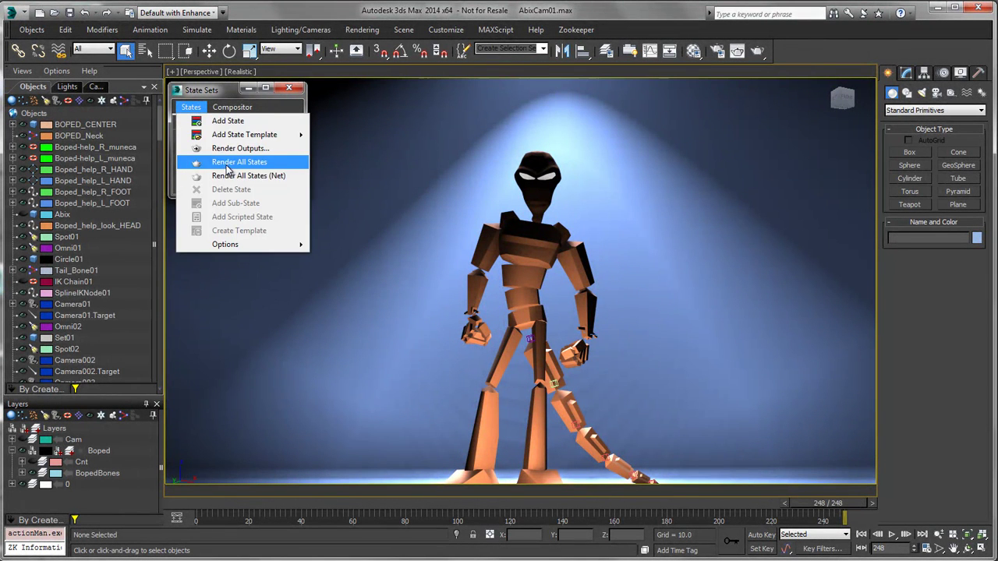
pyautogui.click(215, 97)
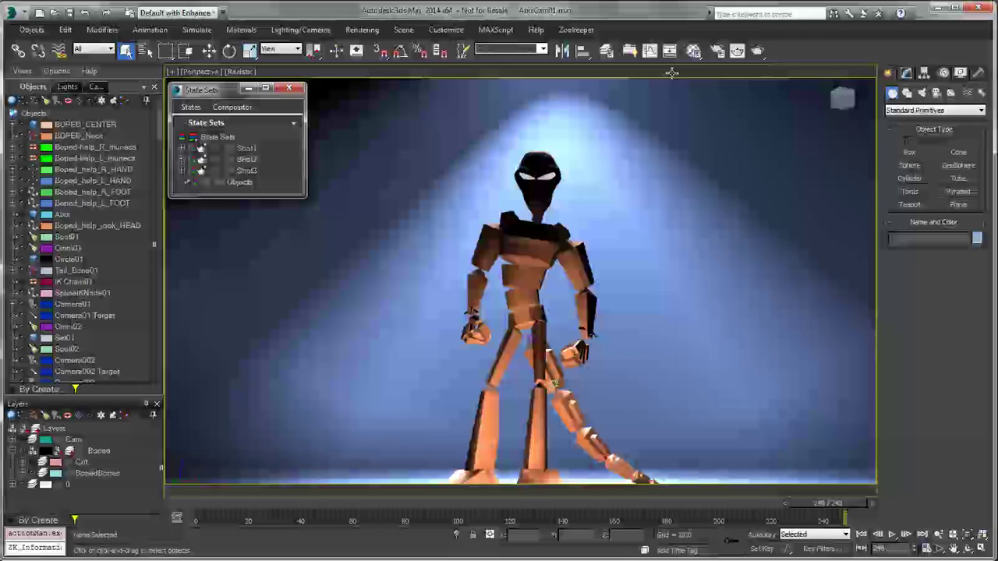
pyautogui.click(718, 52)
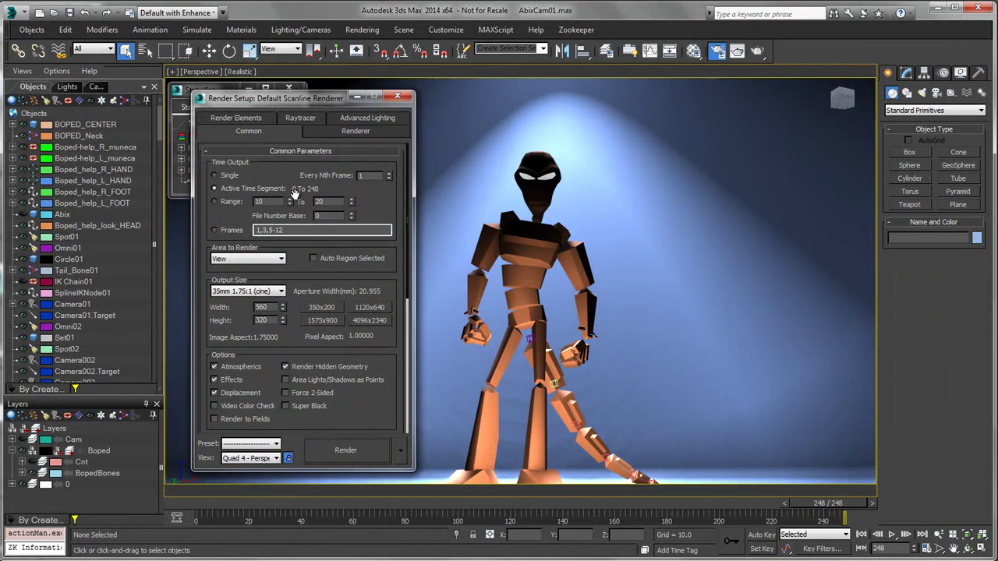
pyautogui.scroll(-5, 310, 338)
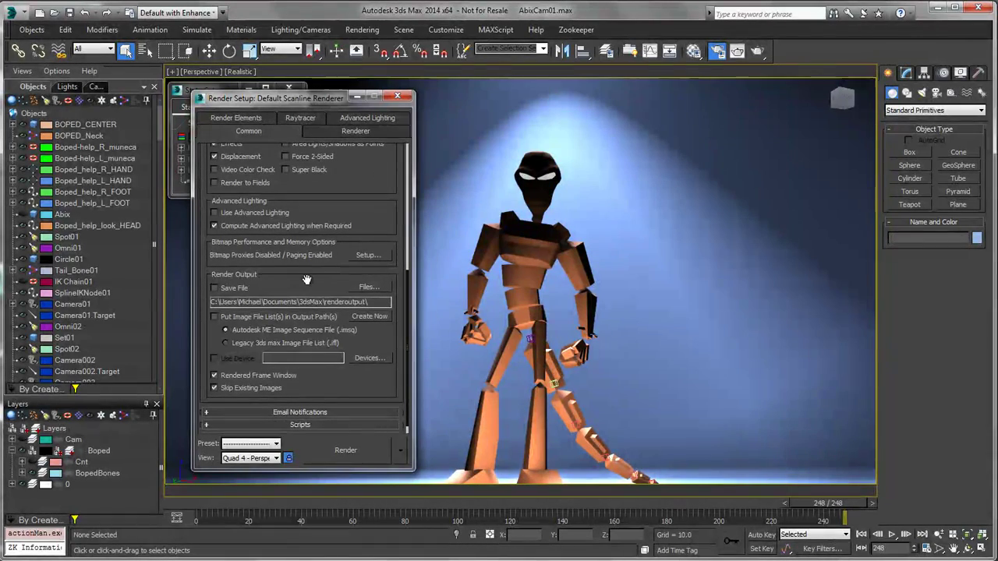
# - Set the render output file to StateCam.tga in the renderoutput\StateCam folder
pyautogui.click(370, 287)
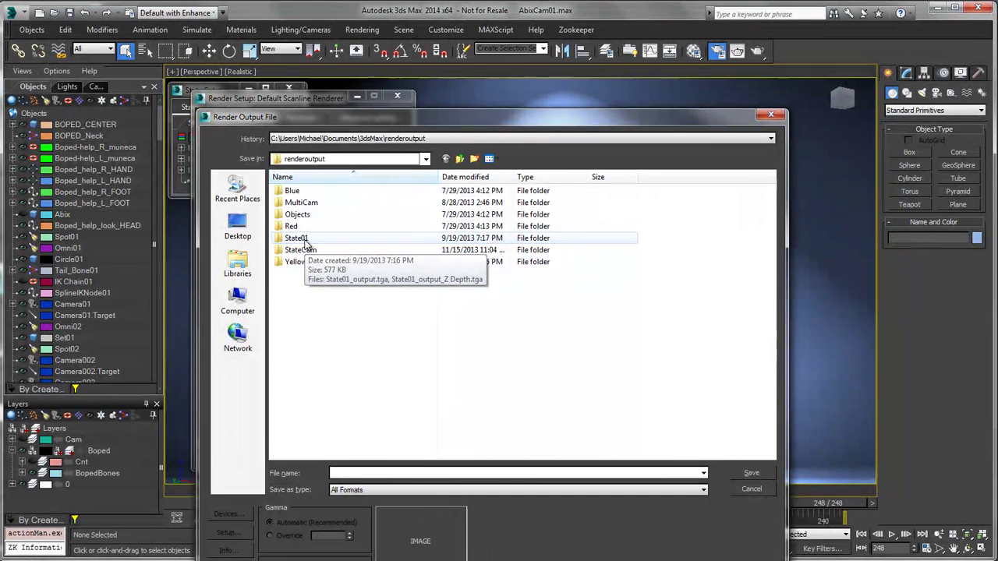
pyautogui.doubleClick(300, 250)
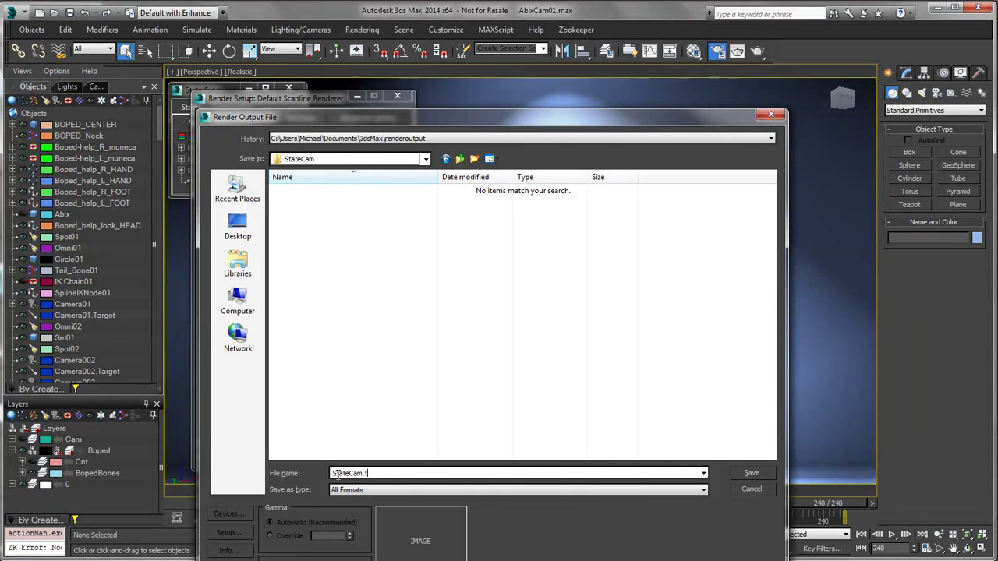
pyautogui.press('Return')
pyautogui.press('Return')
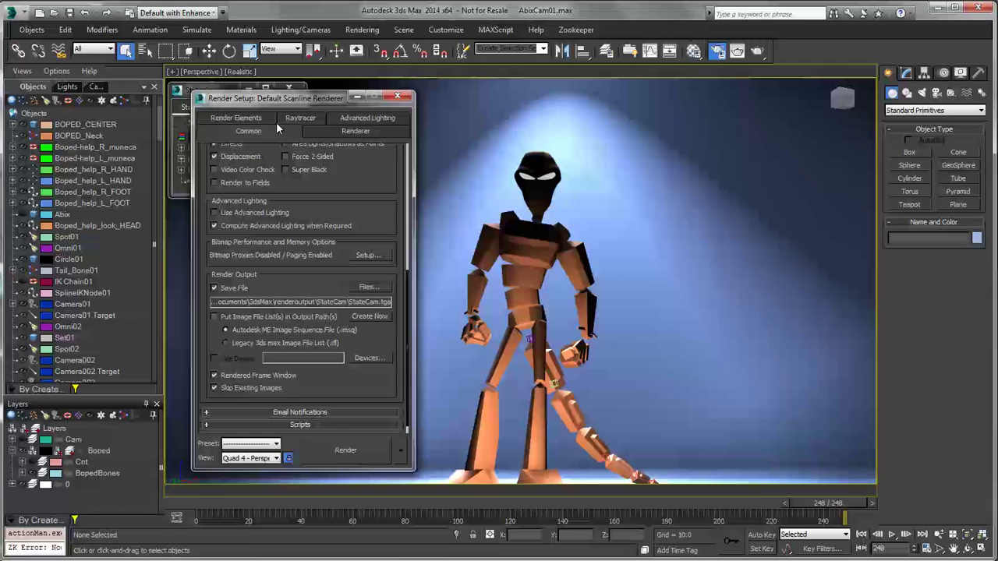
# - Move Render Setup aside, scroll the Common rollout back to the top, and close it
pyautogui.moveTo(272, 101); pyautogui.dragTo(456, 92)
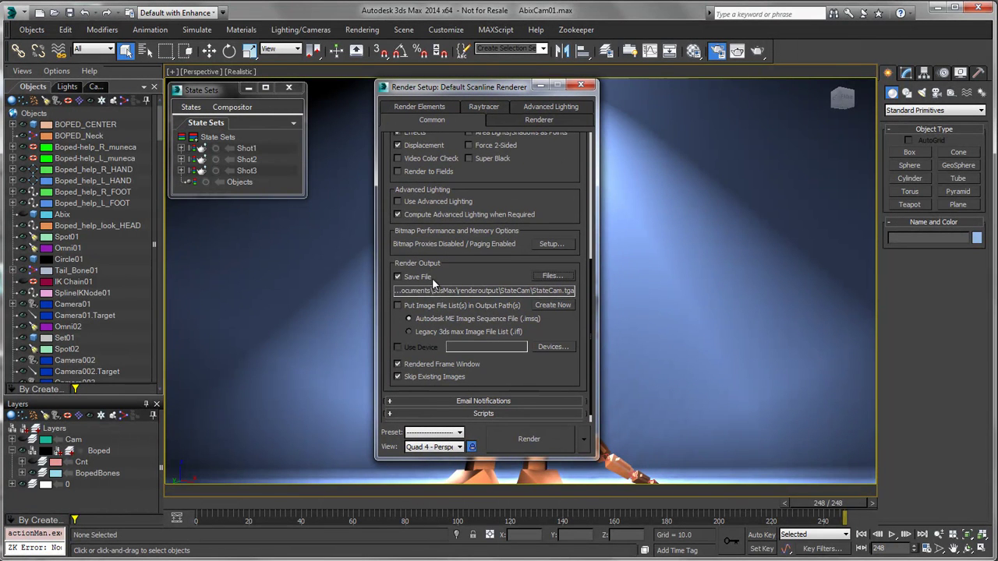
pyautogui.scroll(5, 457, 281)
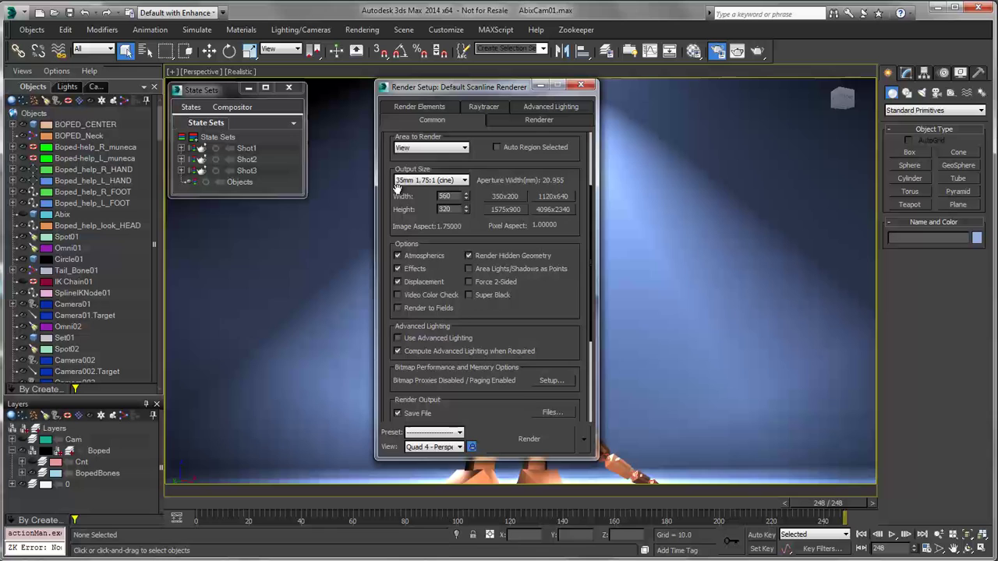
pyautogui.click(581, 85)
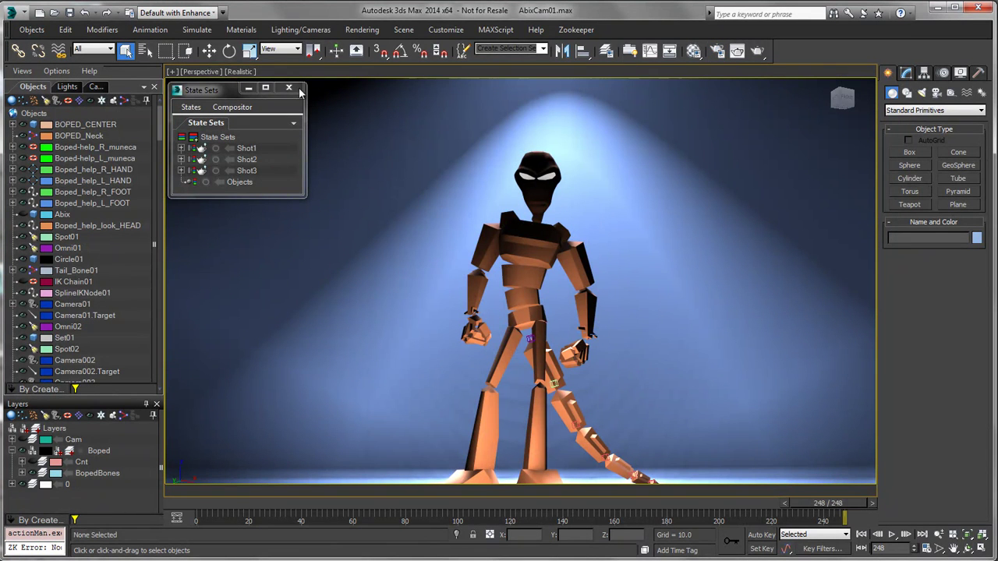
# - Run Render All States from the State Sets menu to render every shot to StateCam.tga
pyautogui.click(188, 113)
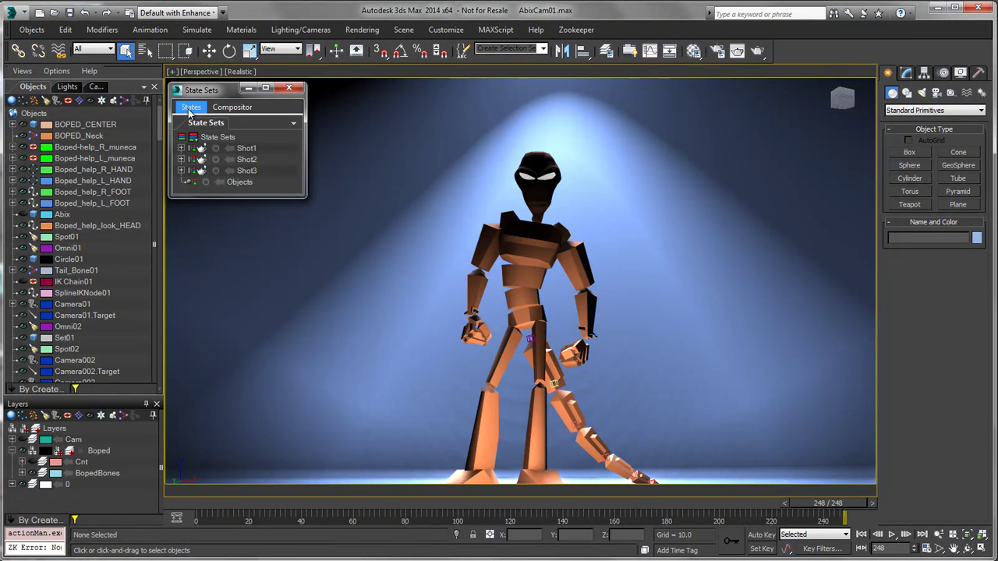
pyautogui.click(190, 113)
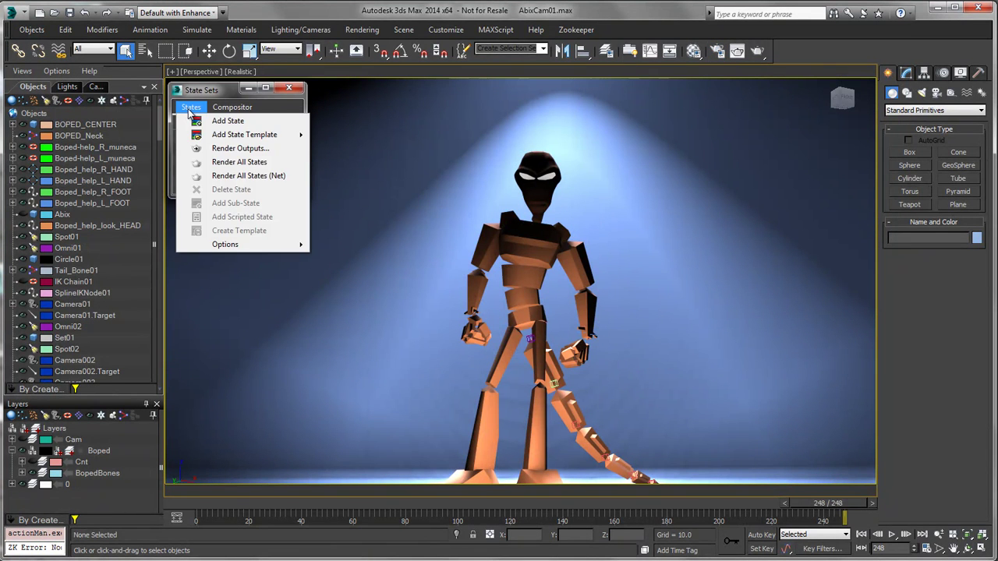
pyautogui.click(219, 166)
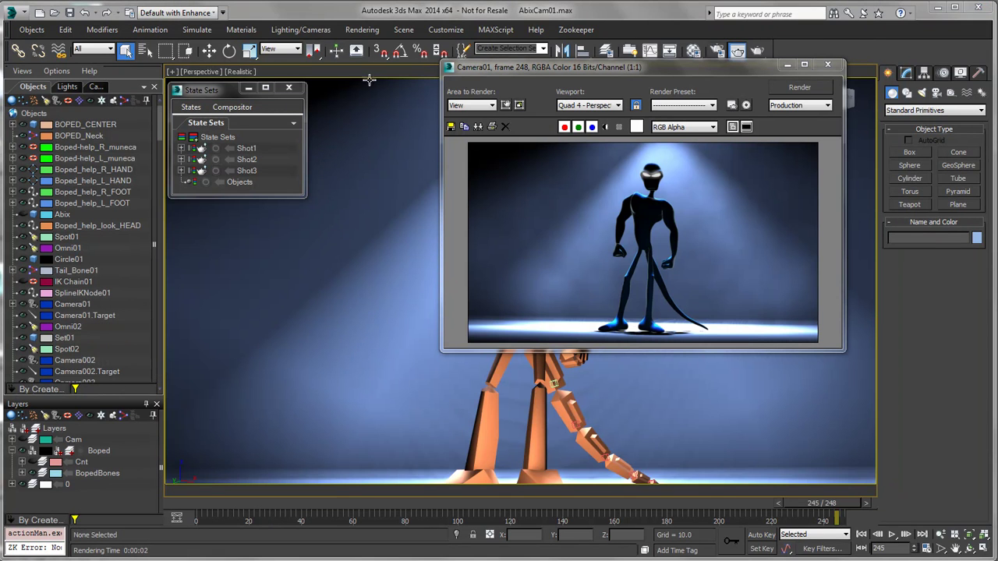
# - Load the StateCam0000.tga sequence, frames 0–248, into RAM Player channel A
pyautogui.click(369, 30)
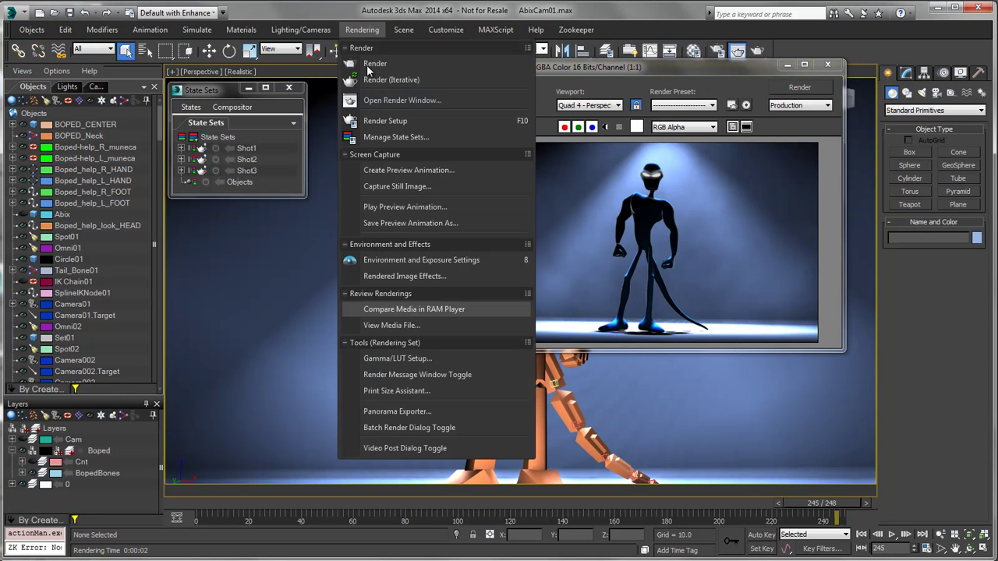
pyautogui.click(416, 311)
pyautogui.click(144, 99)
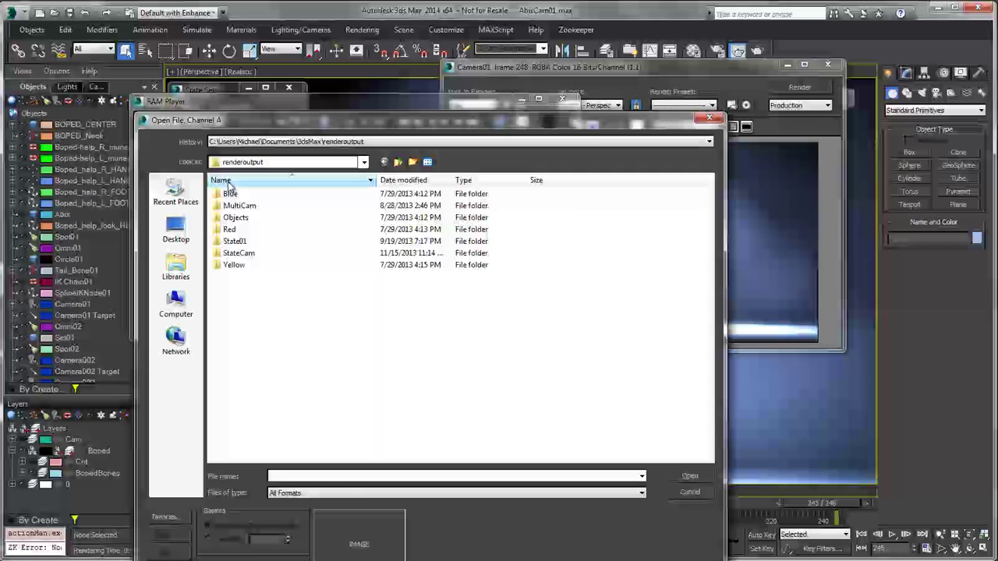
pyautogui.click(244, 243)
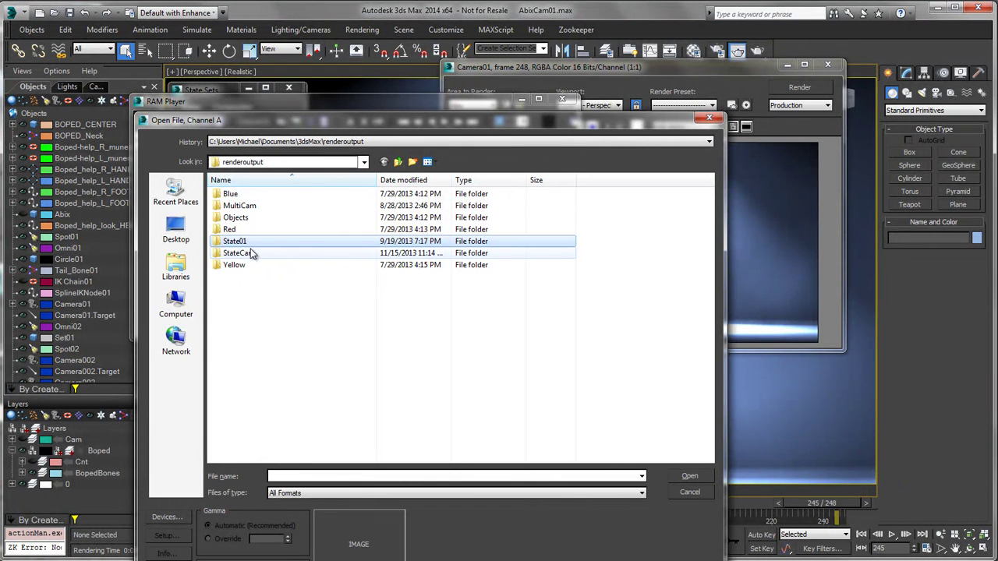
pyautogui.doubleClick(242, 254)
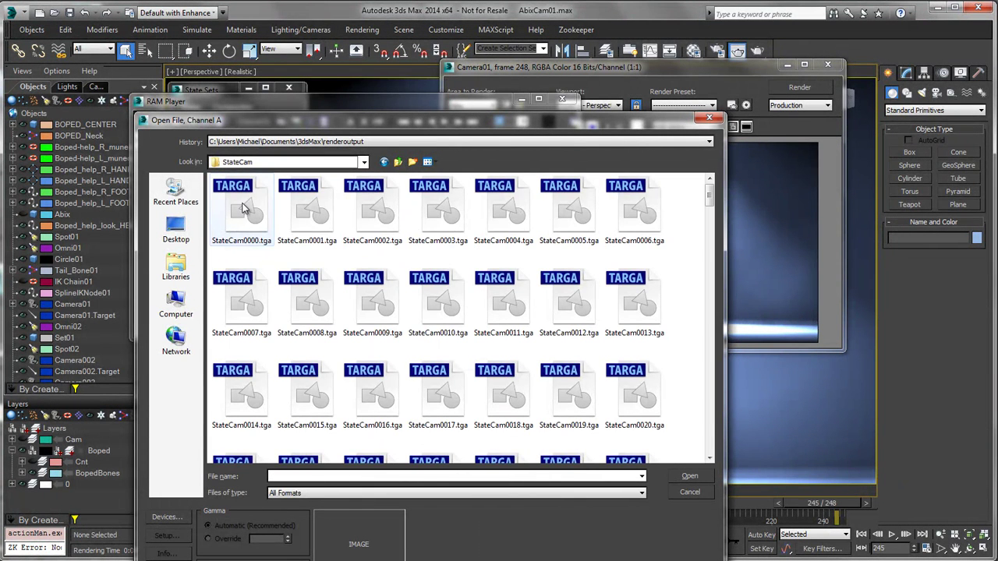
pyautogui.click(244, 209)
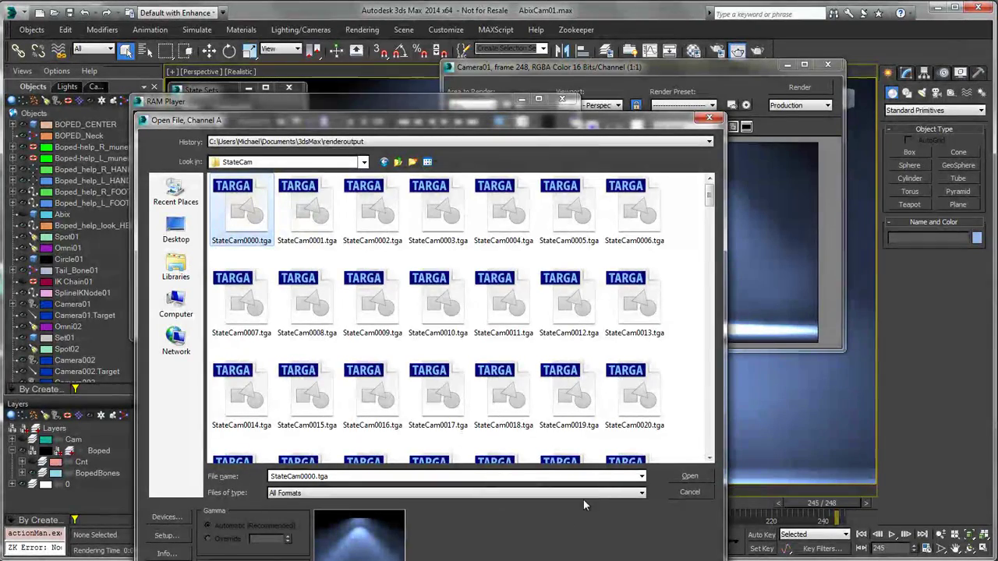
pyautogui.click(687, 476)
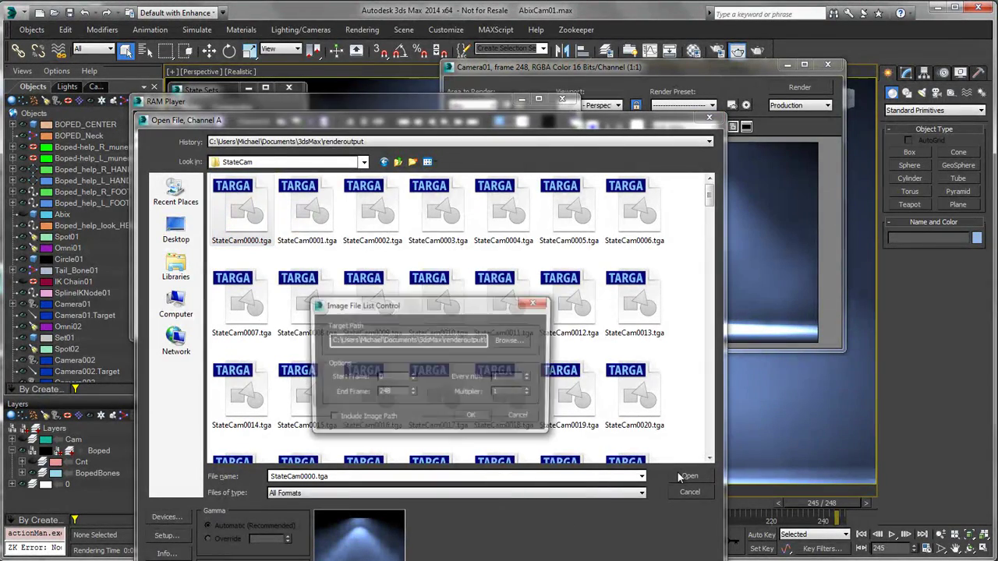
pyautogui.click(484, 417)
pyautogui.click(371, 276)
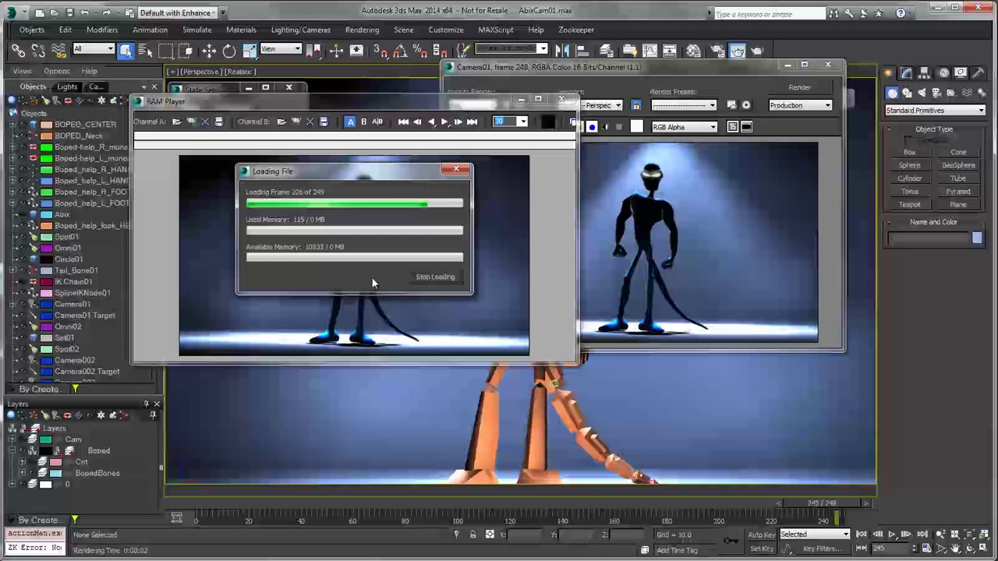
# - Play back the StateCam animation, stop it, and close the RAM Player
pyautogui.click(444, 122)
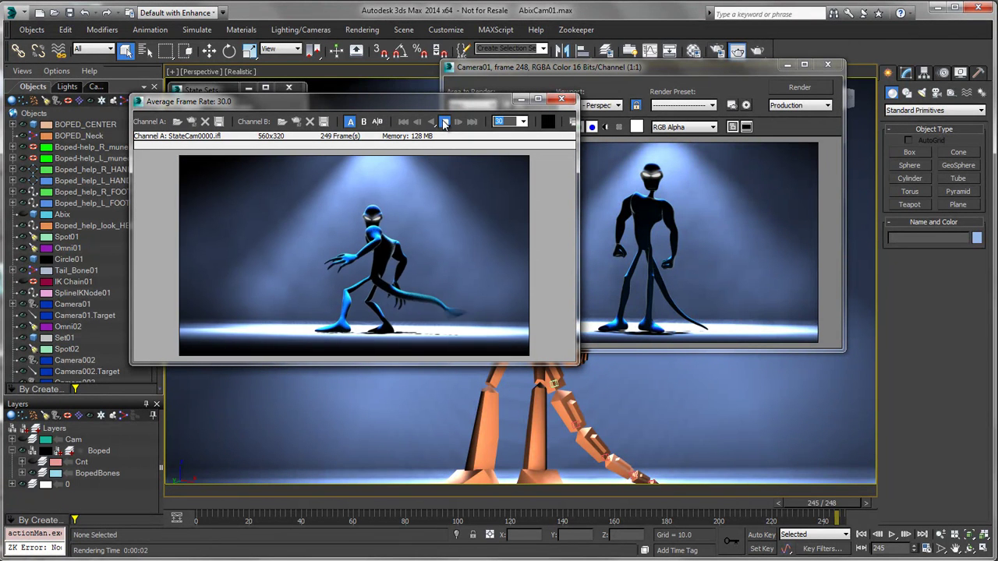
pyautogui.click(445, 123)
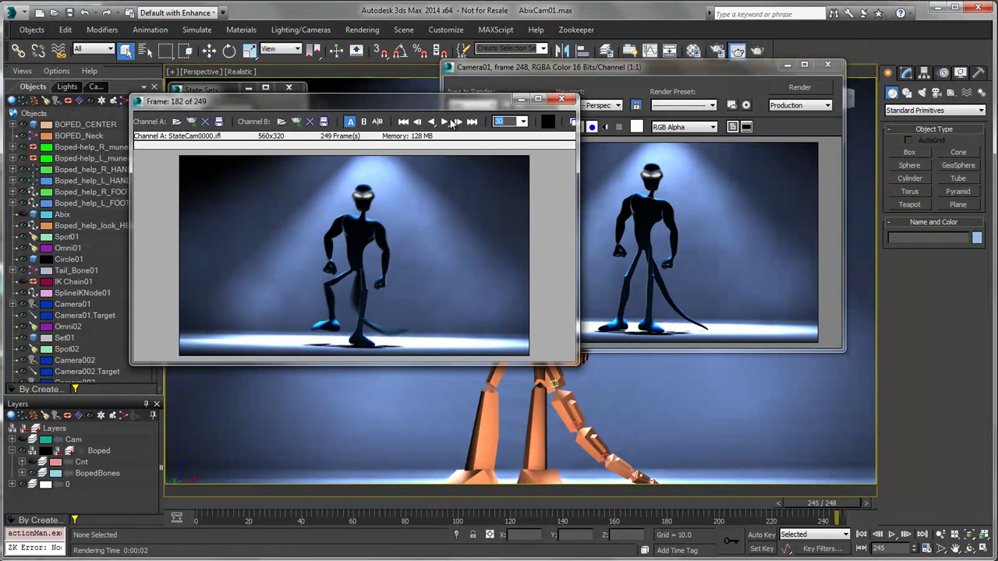
pyautogui.click(563, 101)
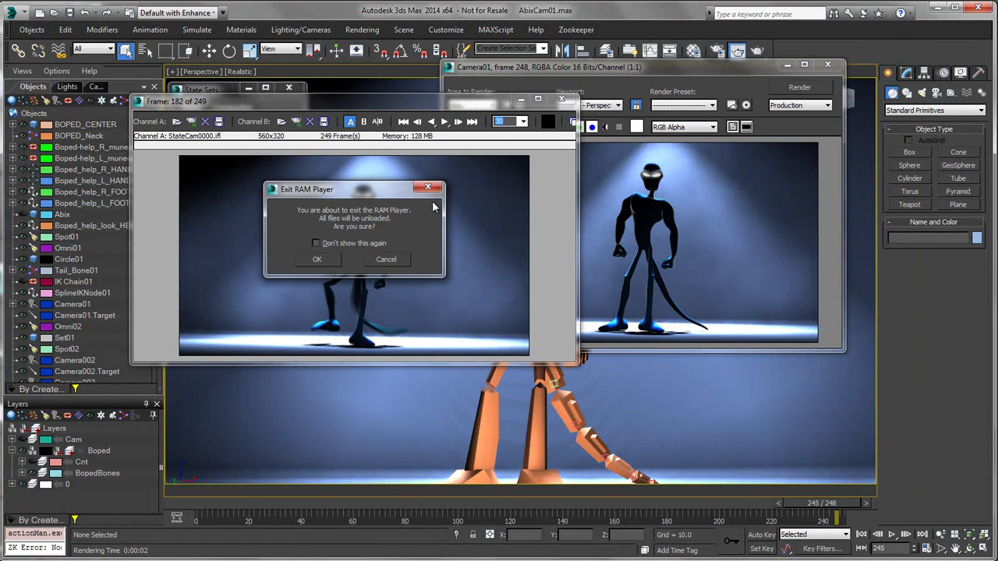
# - Unload the RAM Player and assign Quicksilver Hardware Renderer as the production renderer
pyautogui.click(317, 259)
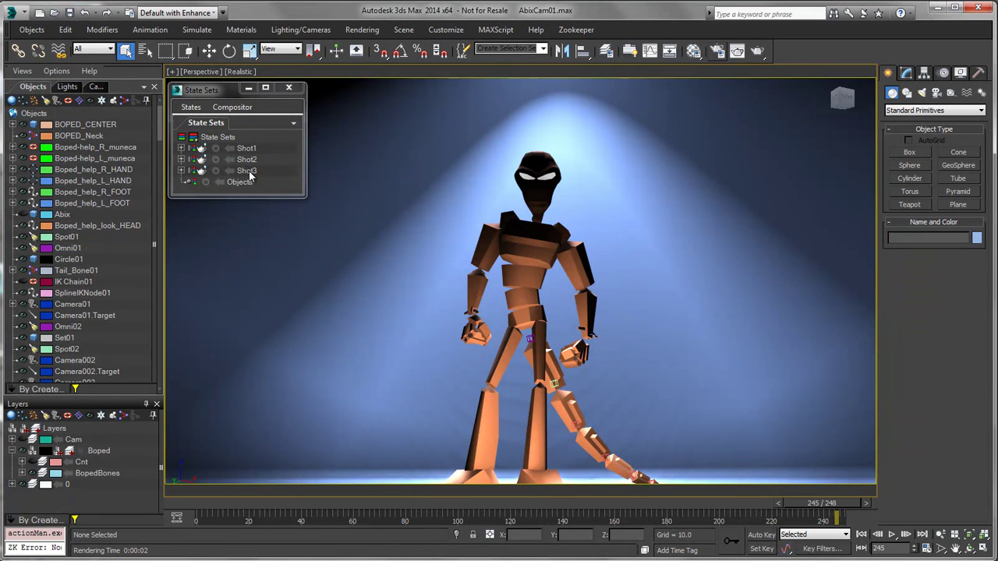
pyautogui.click(717, 52)
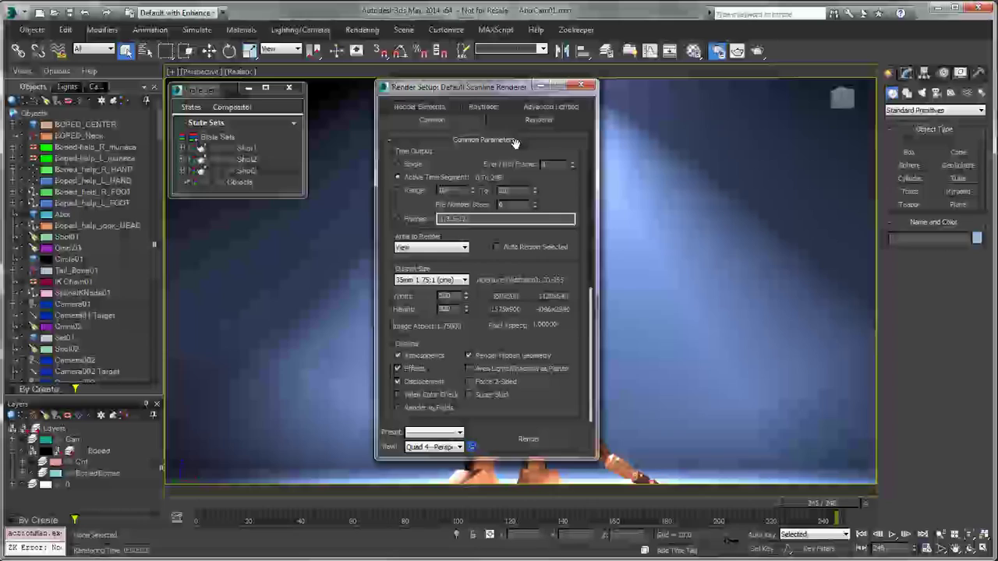
pyautogui.rightClick(555, 413)
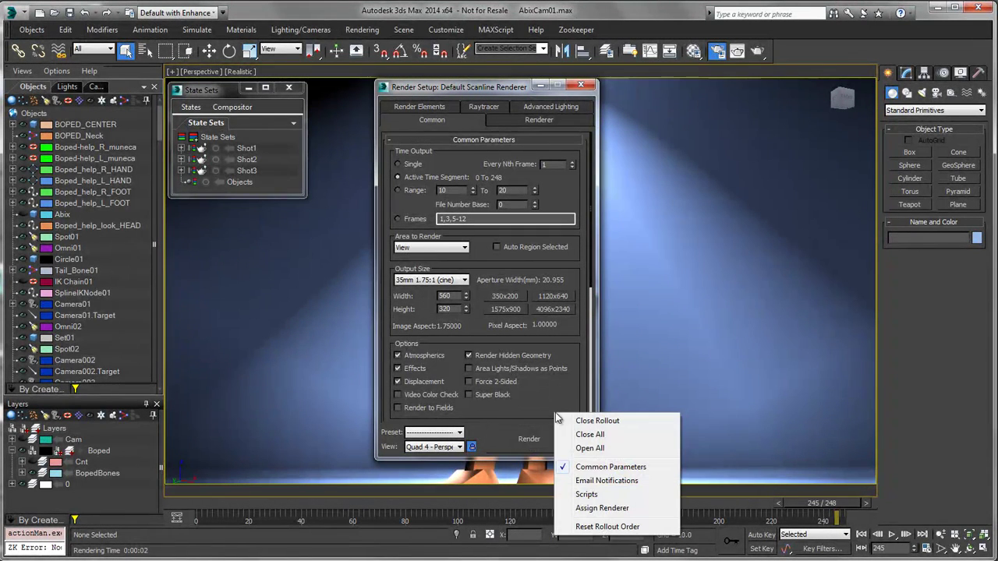
pyautogui.click(588, 509)
pyautogui.click(557, 356)
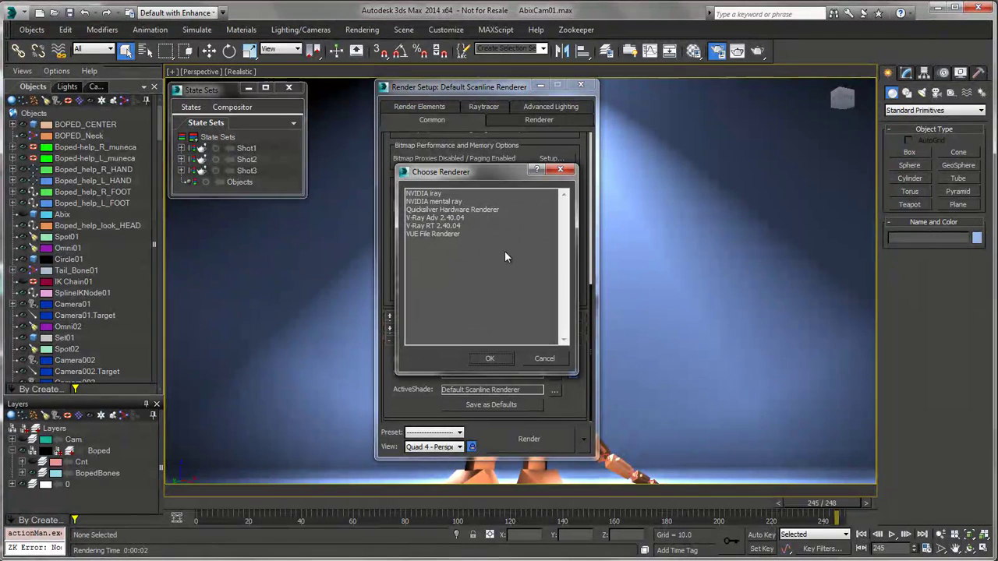
pyautogui.click(460, 211)
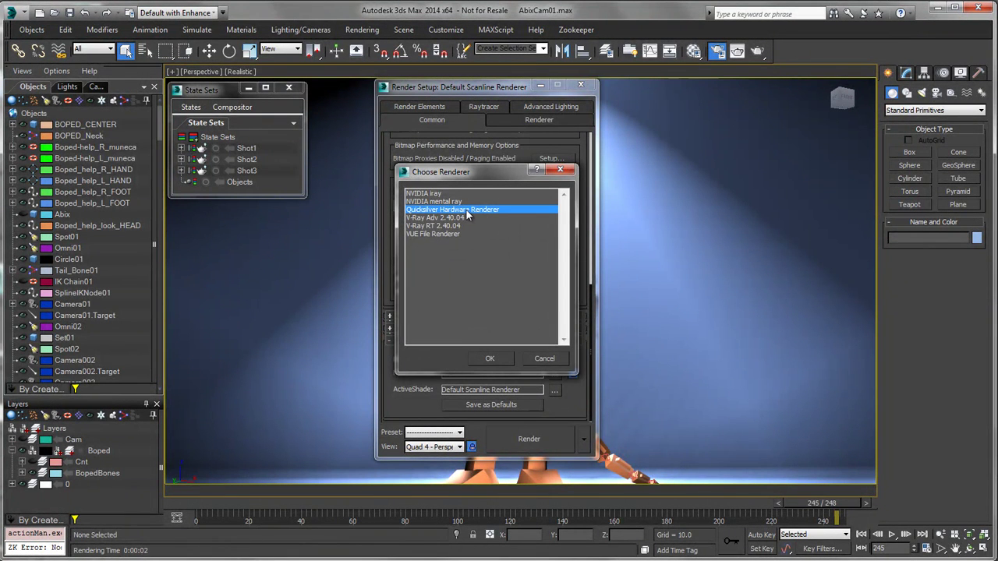
pyautogui.doubleClick(463, 209)
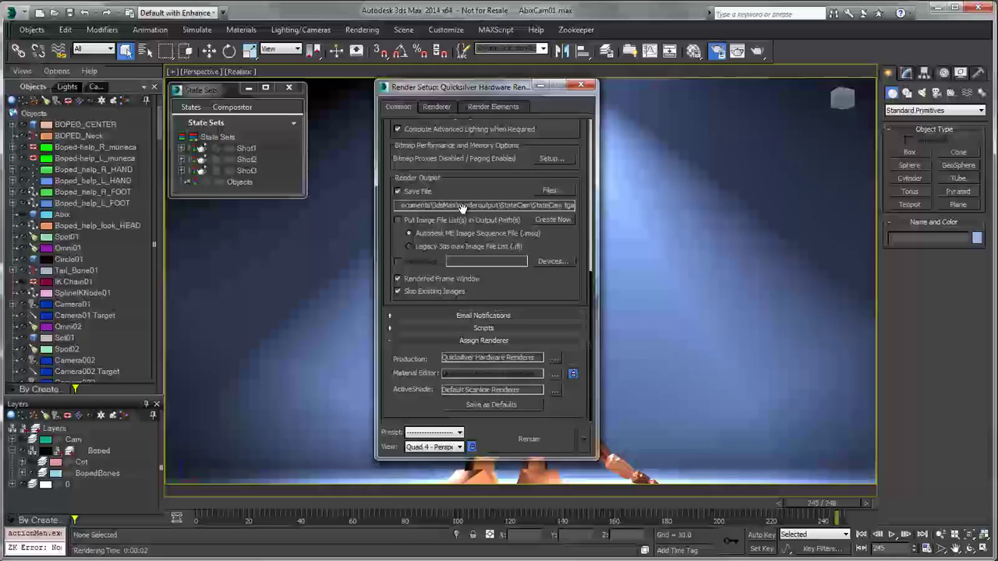
pyautogui.scroll(3, 462, 207)
# - Save render output as StateCamB.tga and limit Quicksilver rendering to 2 seconds per frame
pyautogui.click(552, 319)
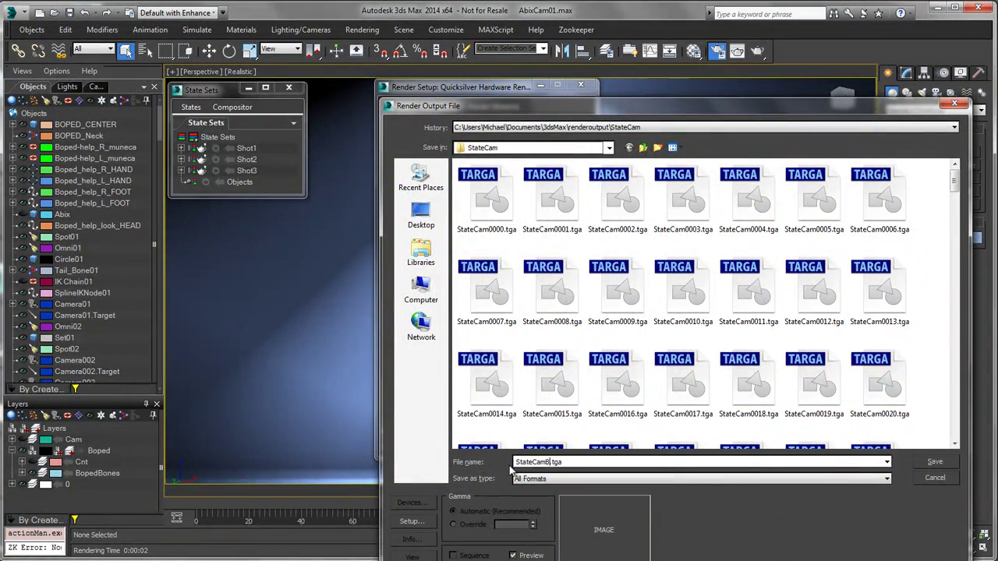
pyautogui.click(935, 462)
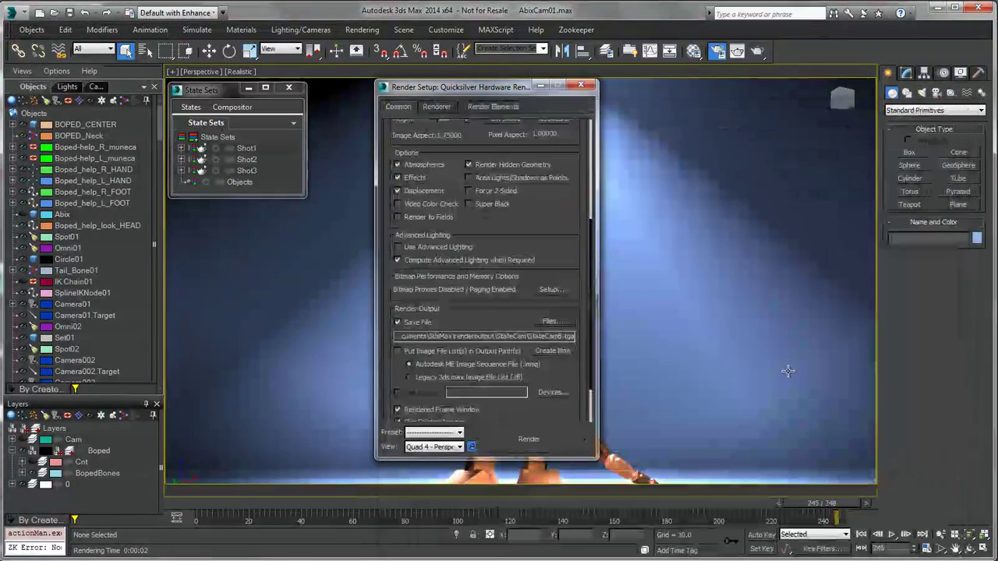
pyautogui.click(437, 106)
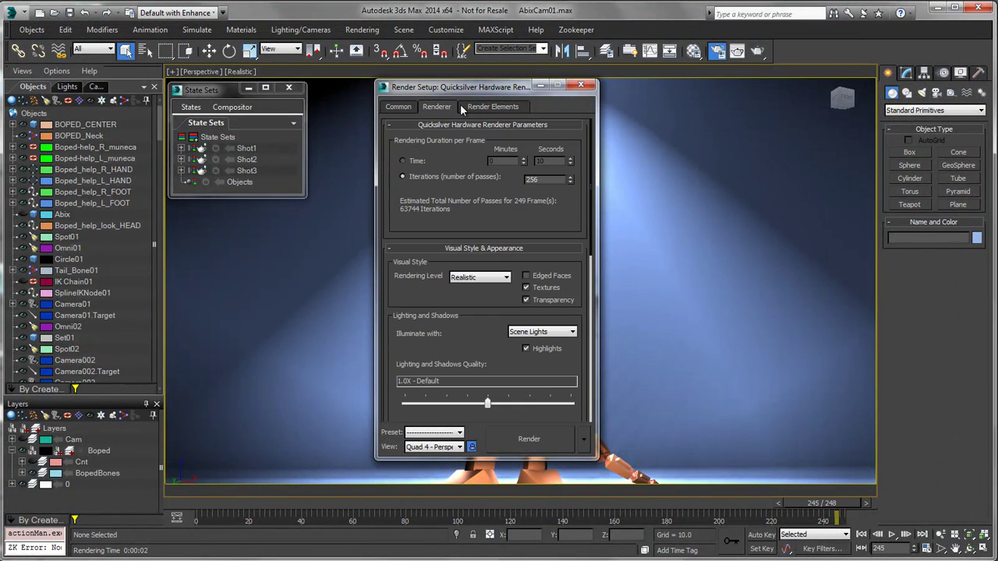
pyautogui.click(417, 162)
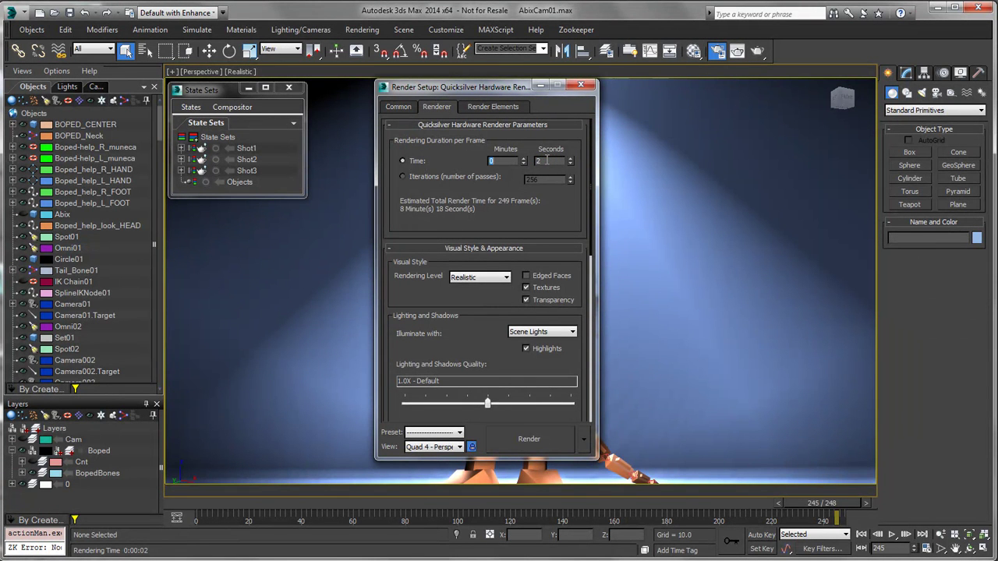
pyautogui.click(399, 106)
pyautogui.scroll(10, 471, 234)
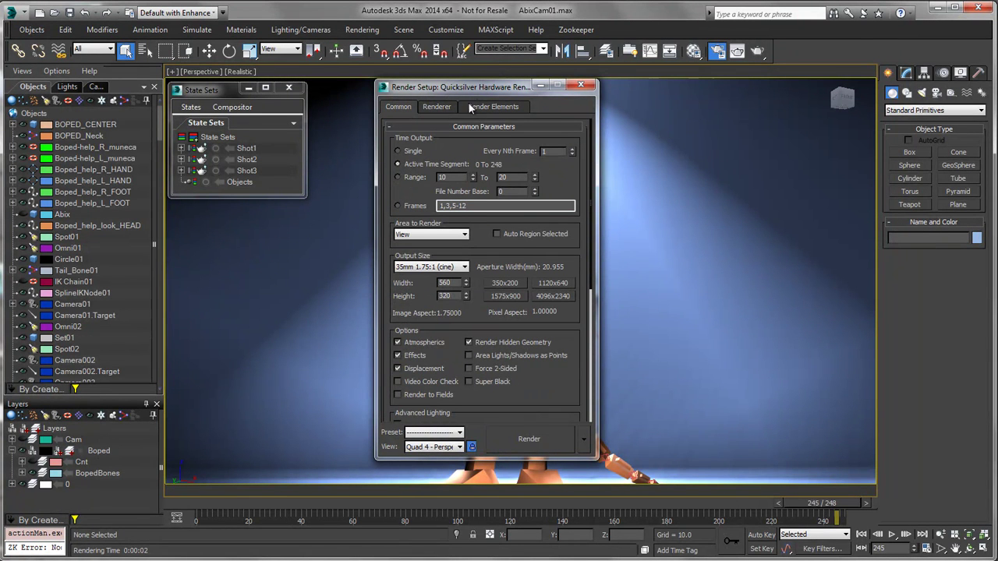
# - Render all three shot states with Quicksilver, moving the progress dialog aside
pyautogui.click(195, 108)
pyautogui.click(224, 162)
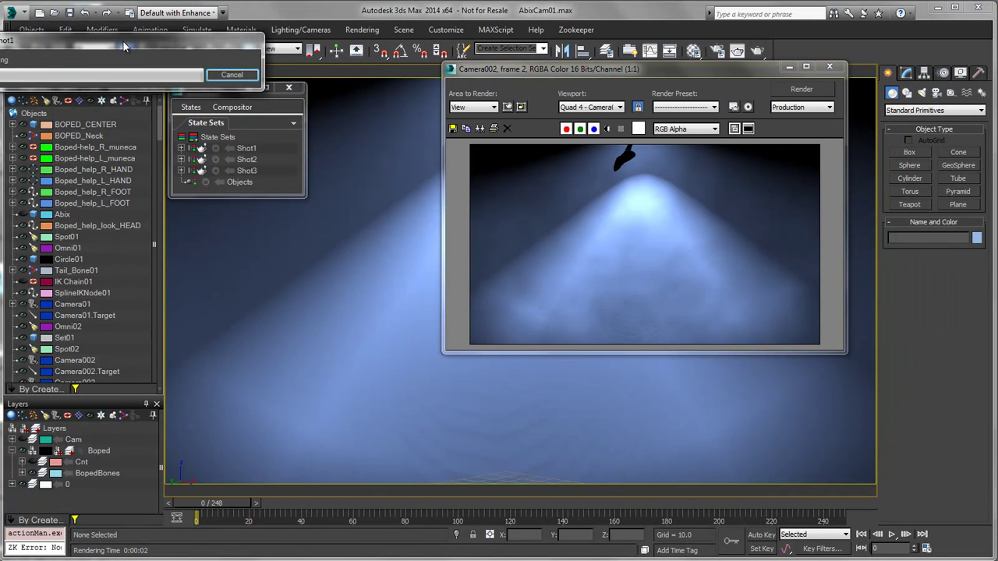
pyautogui.moveTo(350, 360); pyautogui.dragTo(347, 348)
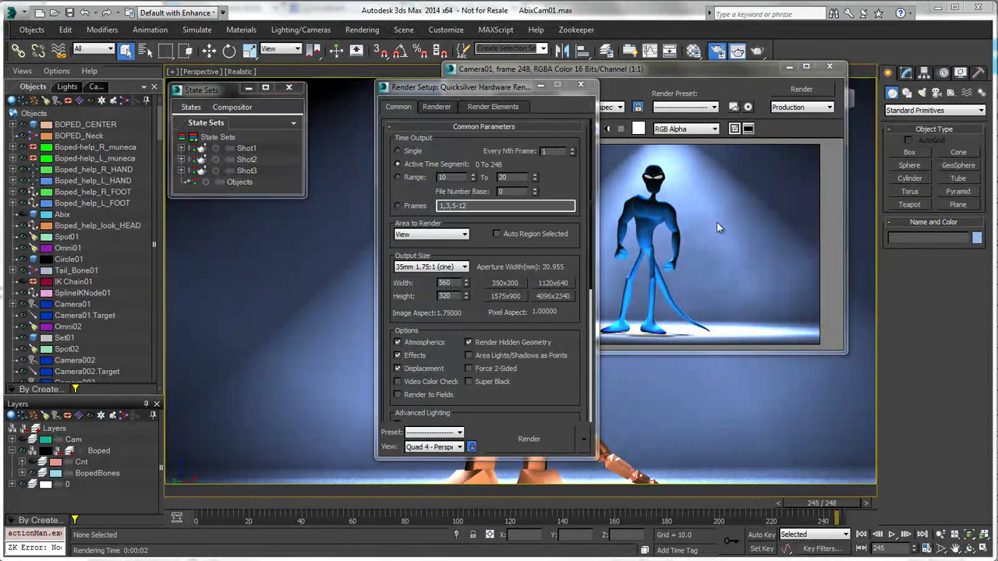
# - Load the 249-frame StateCamB0000.tga sequence into RAM Player channel A and play it
pyautogui.click(371, 30)
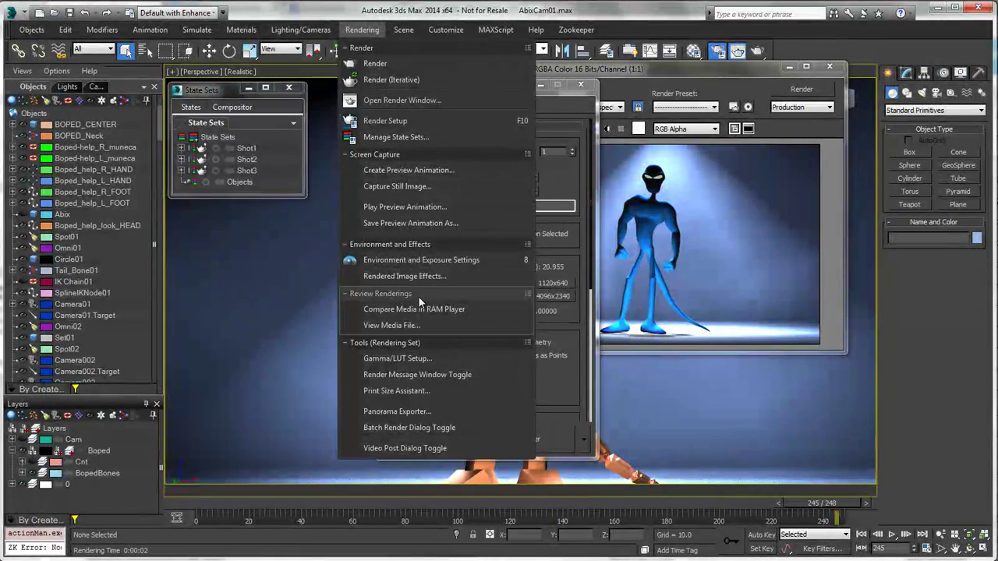
pyautogui.click(421, 309)
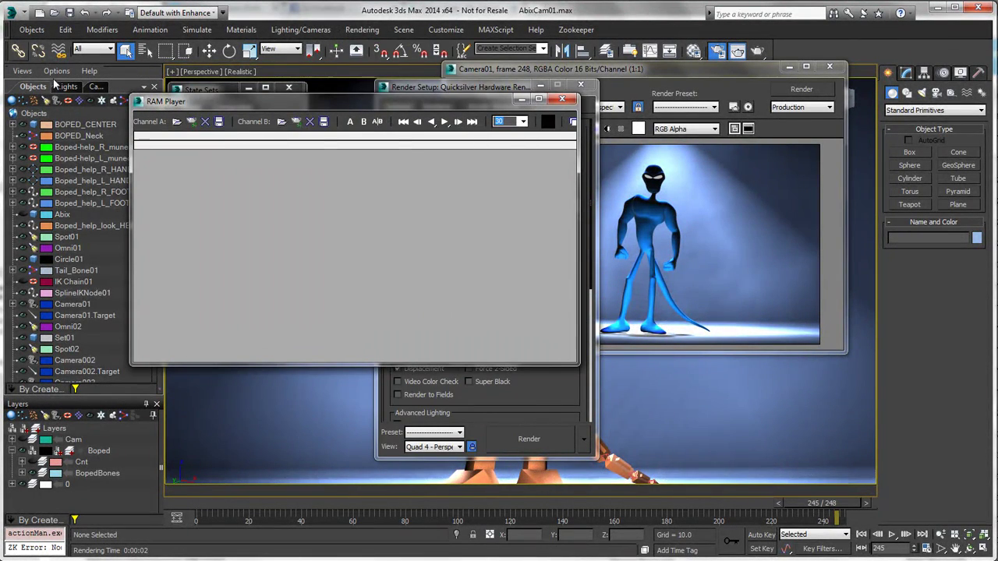
pyautogui.click(178, 124)
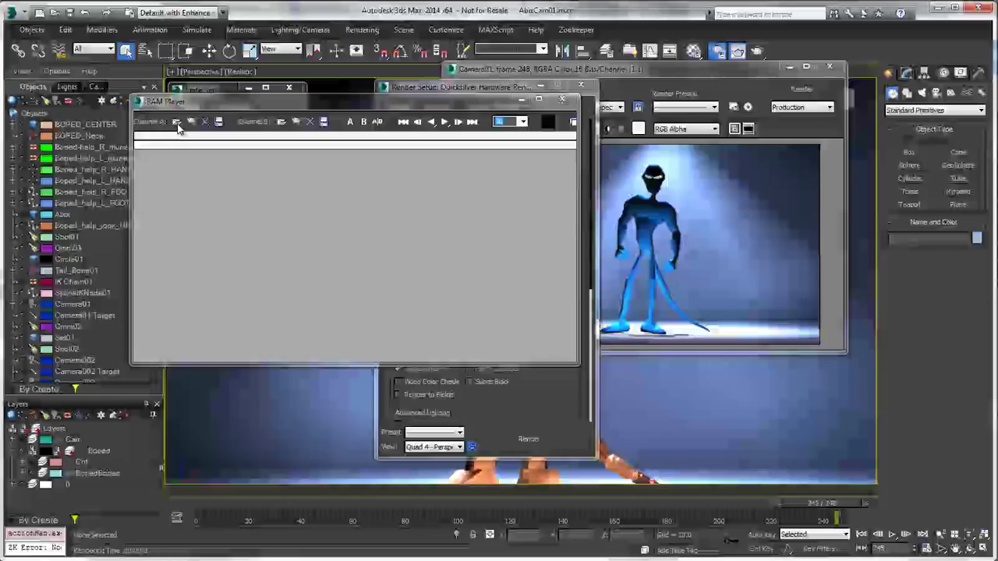
pyautogui.doubleClick(241, 254)
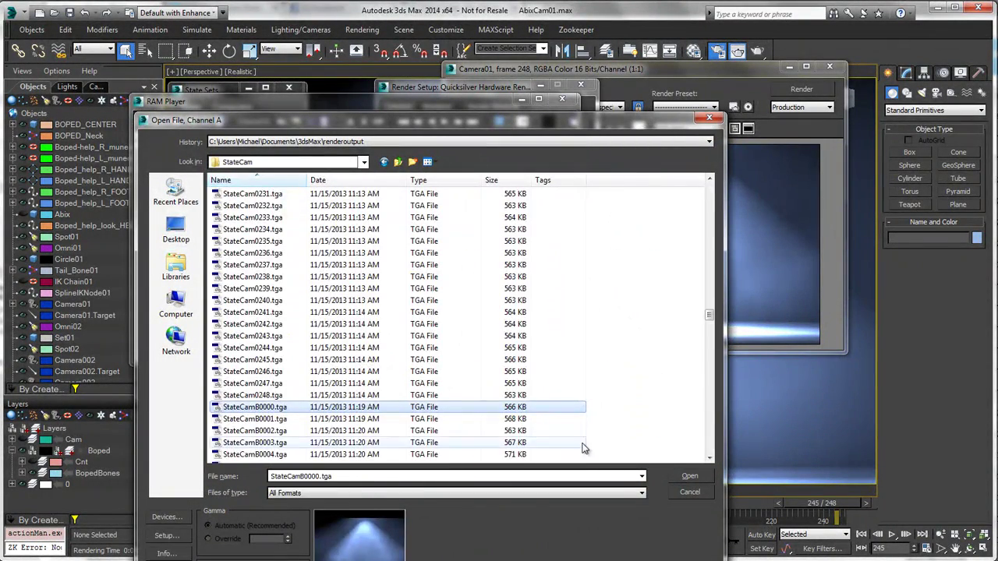
pyautogui.click(690, 476)
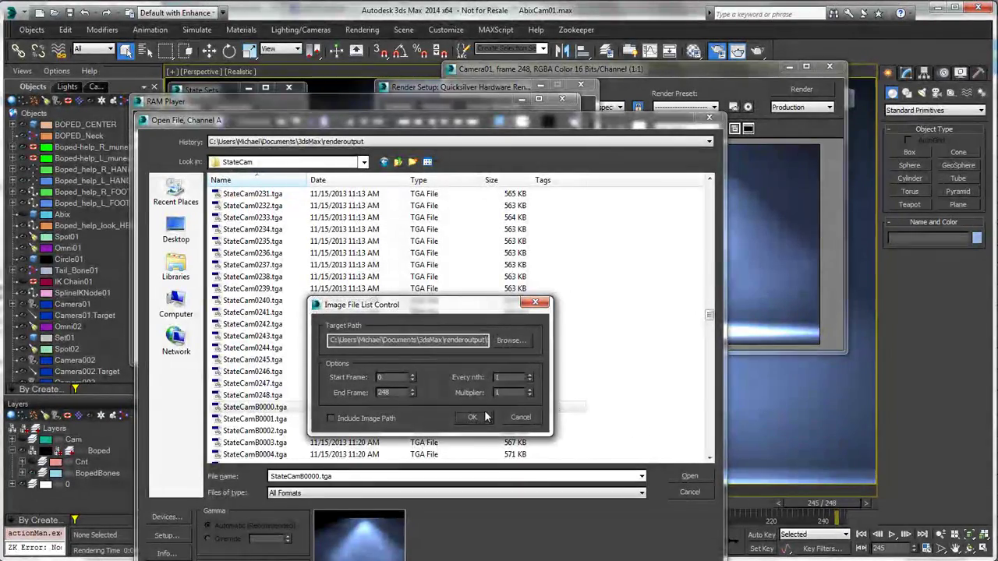
pyautogui.click(526, 414)
pyautogui.click(380, 292)
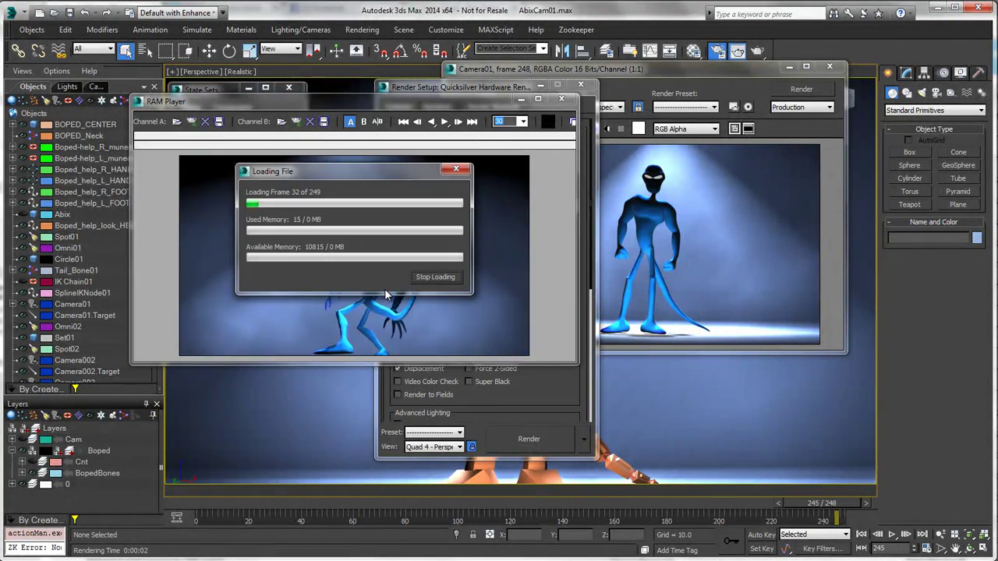
pyautogui.click(445, 122)
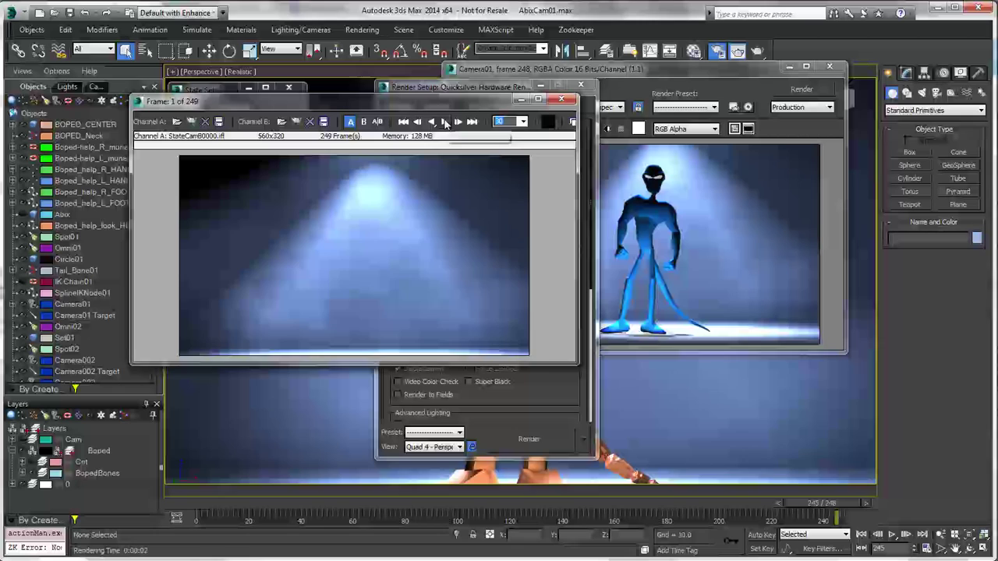